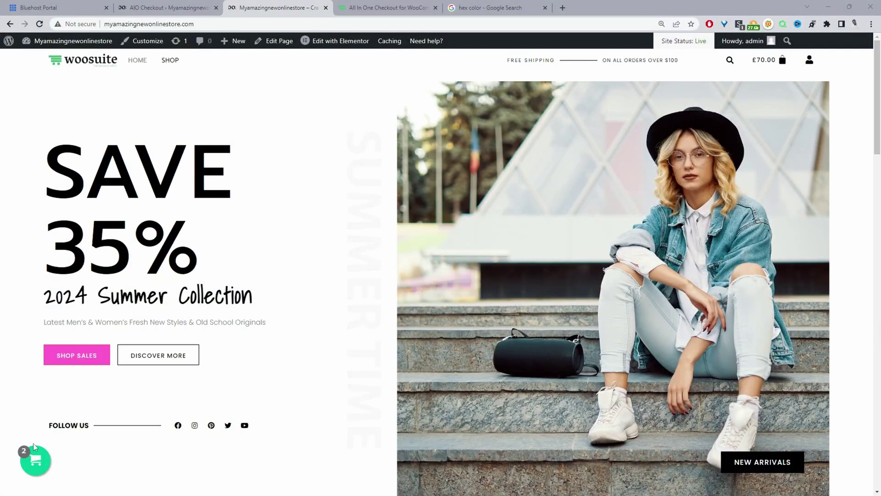
Step: Examine the storefront's slide-out mini cart by opening and closing it from the floating cart icon and the header cart icon
left_click(34, 457)
left_click(330, 206)
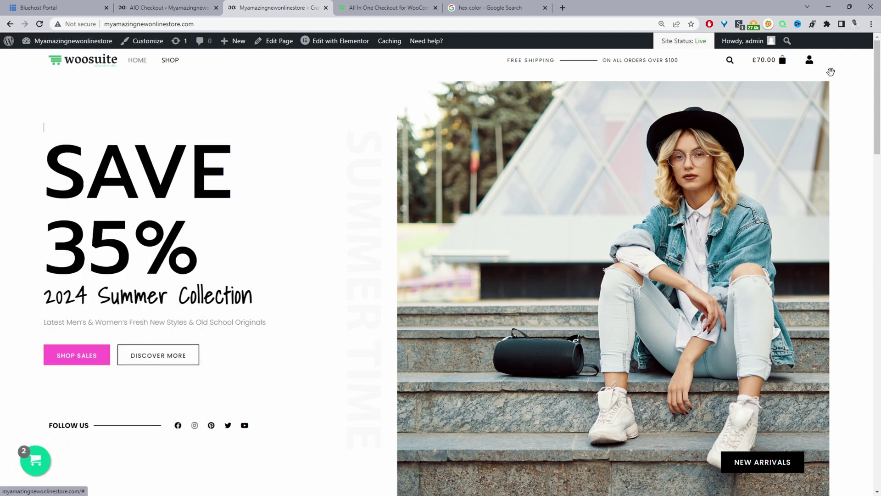
left_click(765, 67)
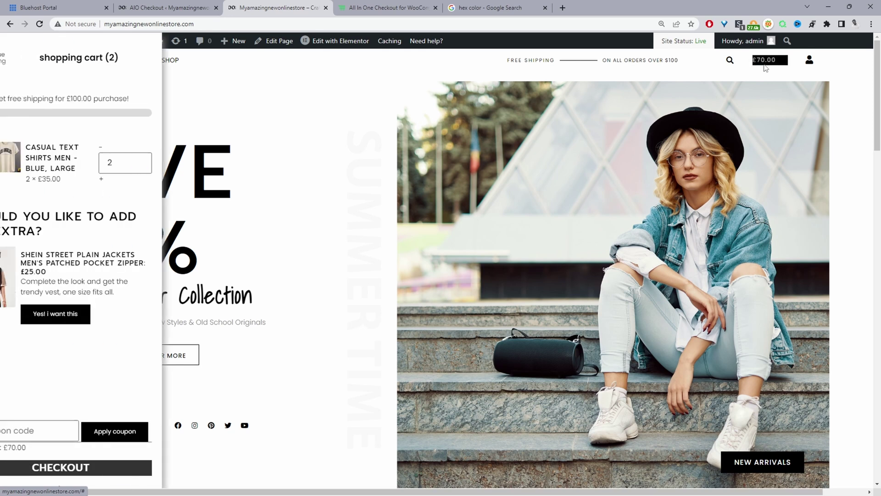
left_click(766, 67)
left_click(767, 66)
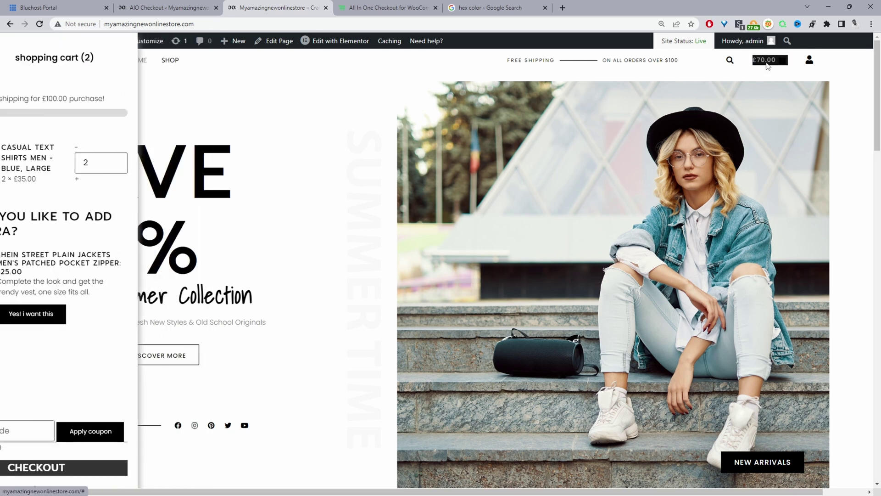
left_click(766, 64)
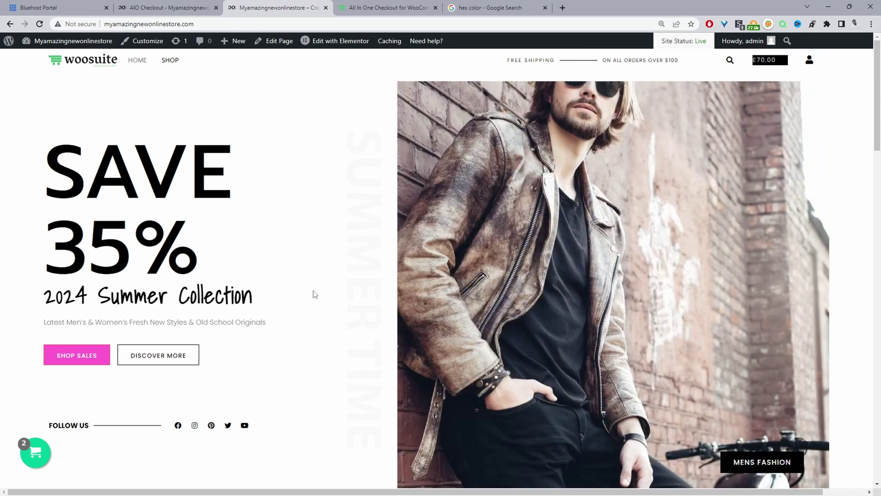
left_click(36, 452)
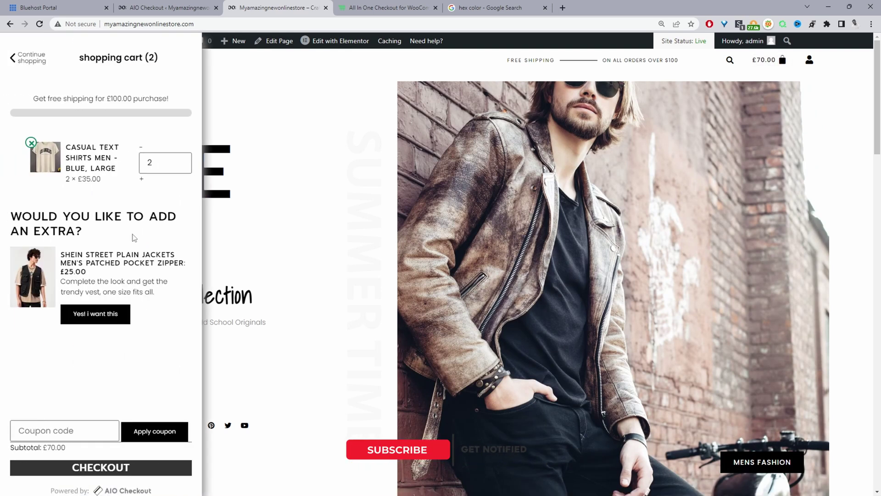
left_click(216, 276)
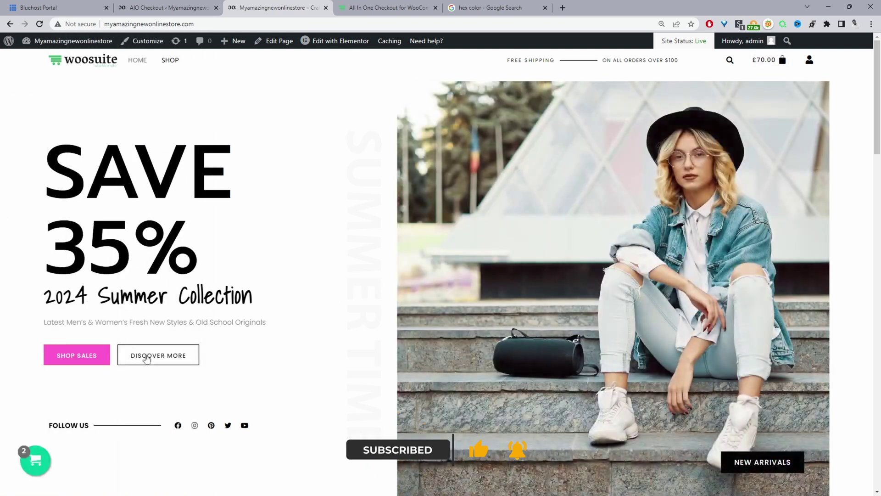
left_click(36, 459)
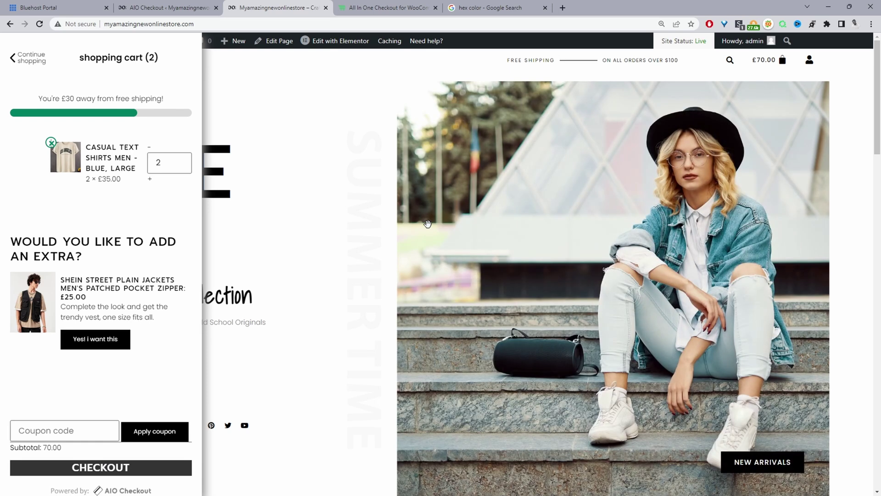
Step: Open the Mini Cart settings of Woosuite's AIO Checkout plugin in the store's WordPress admin
left_click(388, 7)
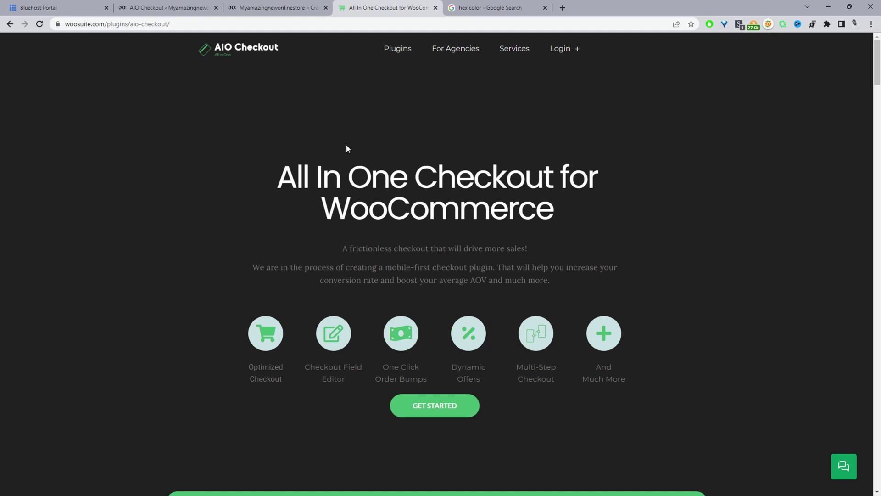
left_click(177, 10)
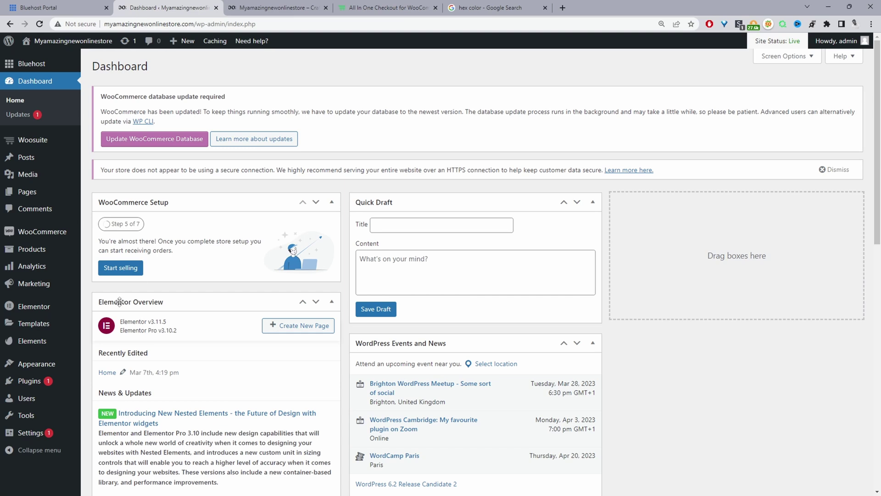
mouse_move(45, 385)
mouse_move(53, 135)
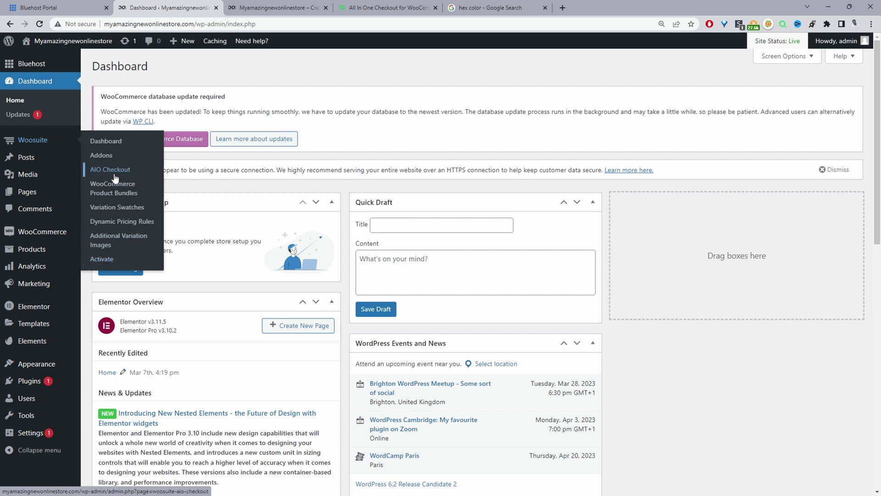
left_click(111, 169)
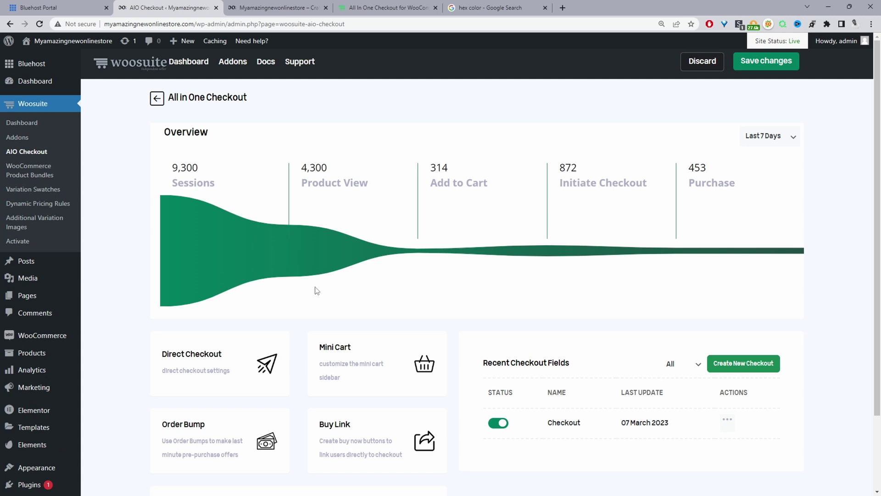
left_click(362, 363)
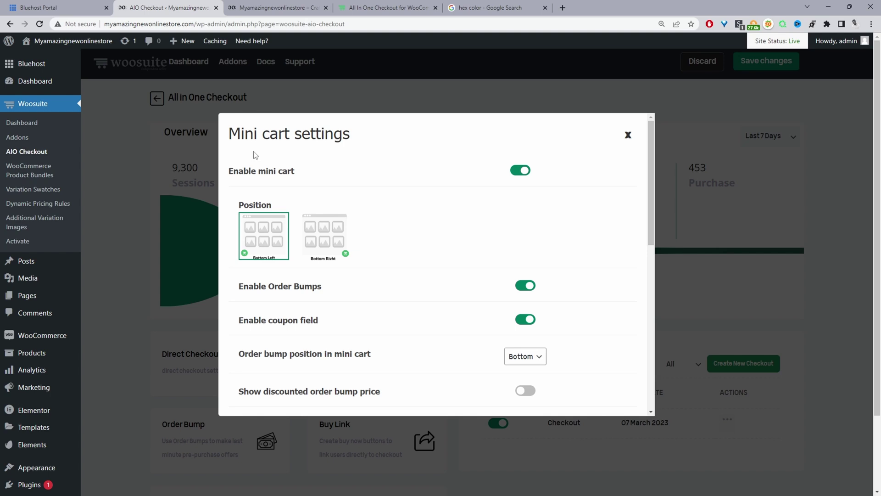
Step: Switch the mini cart off and back on, and choose Bottom Left as its position
left_click(525, 171)
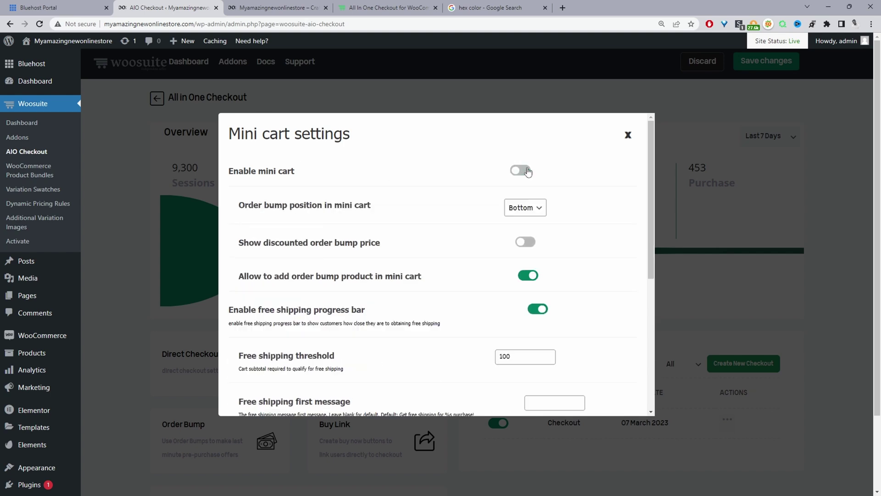
left_click(526, 170)
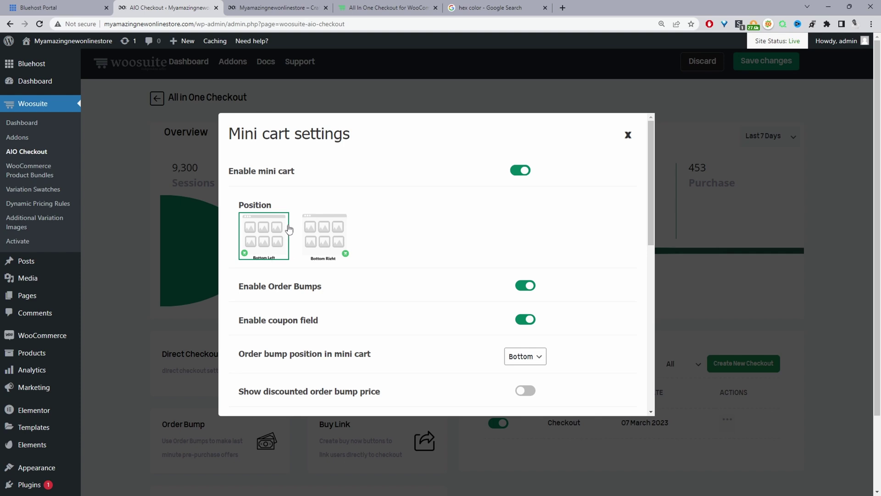
left_click(304, 239)
left_click(271, 242)
Step: Compare the order bump and coupon field settings with the order bump offer and coupon field in the storefront mini cart
left_click(275, 8)
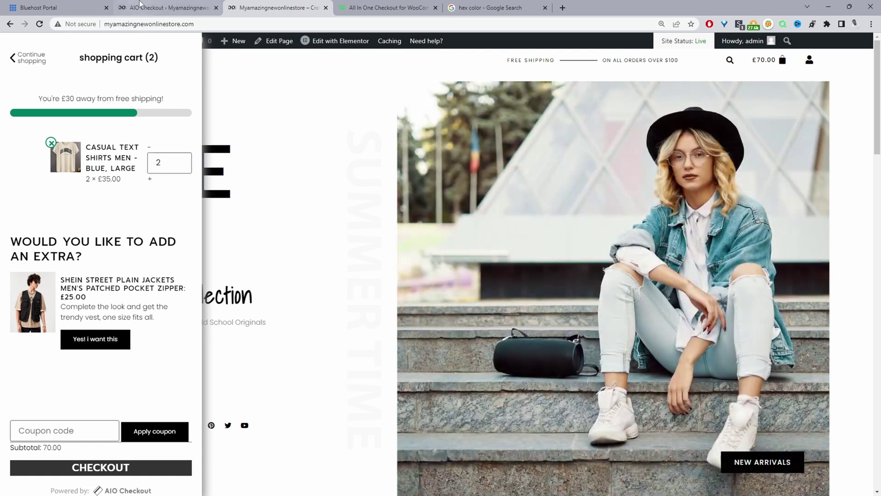
left_click(141, 3)
scroll(275, 229, "down", 2)
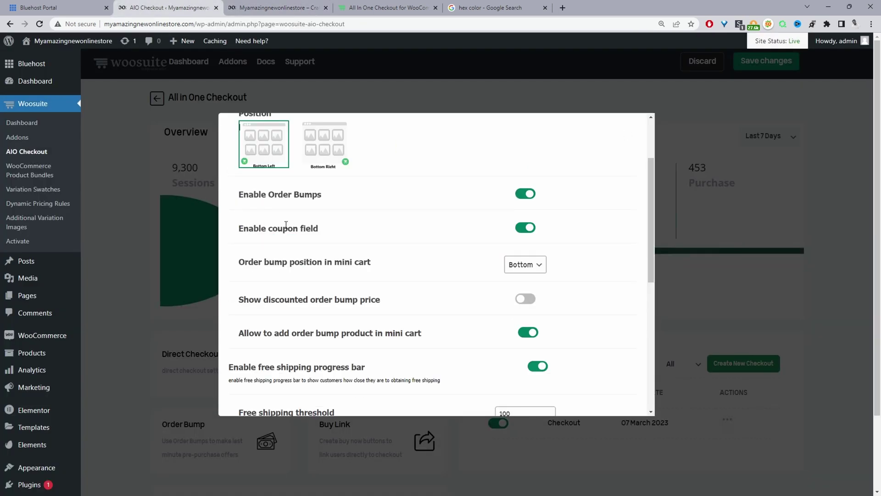
left_click(276, 8)
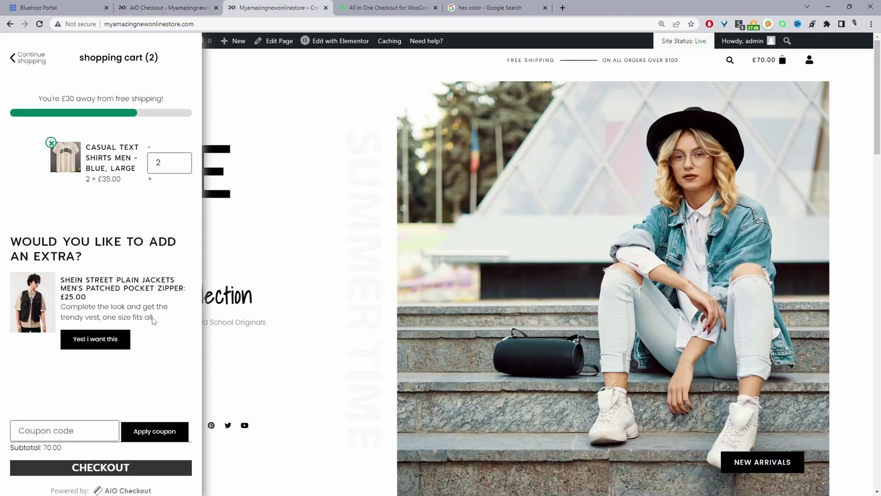
left_click(65, 430)
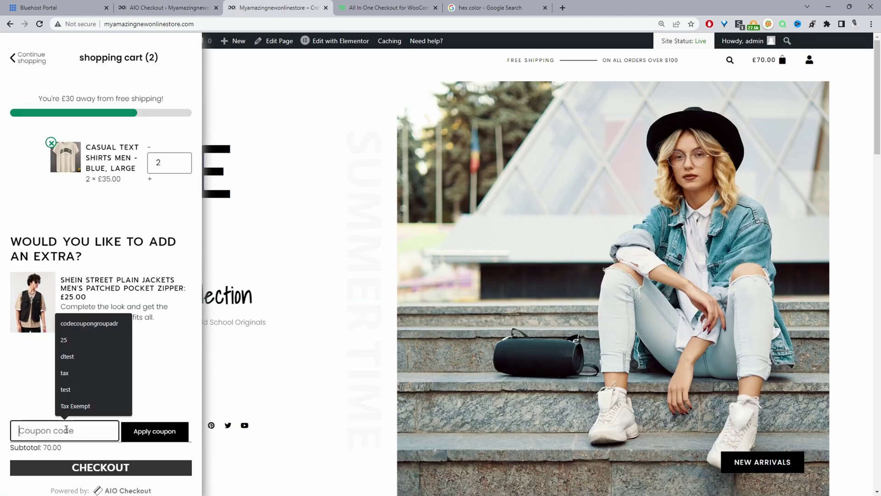
left_click(139, 399)
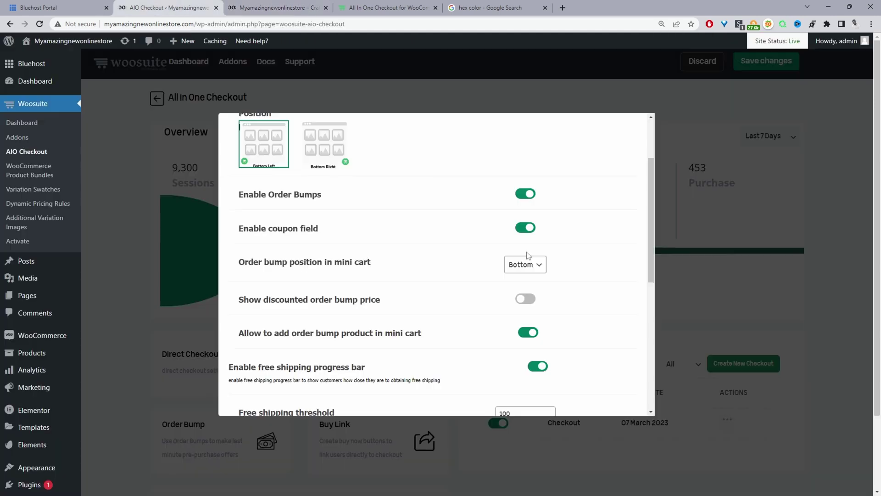
Step: Turn off the coupon field in the mini cart settings, and check the storefront cart
left_click(194, 6)
left_click(525, 228)
left_click(275, 7)
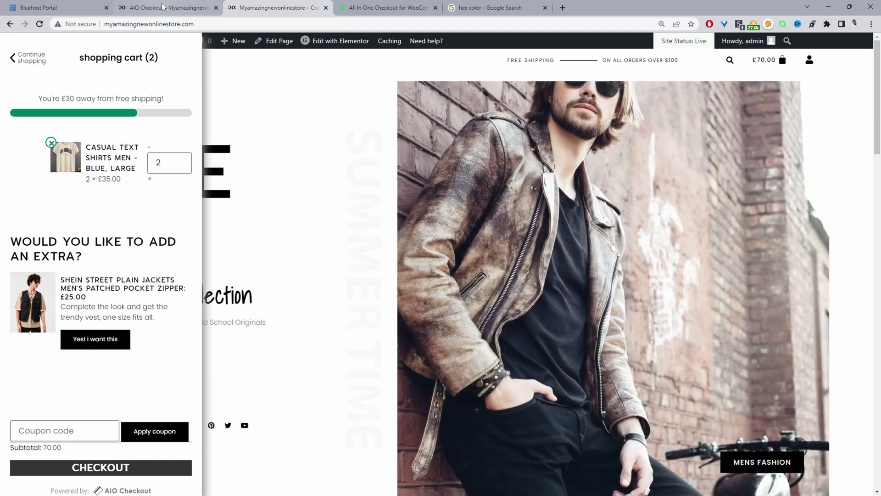
left_click(162, 6)
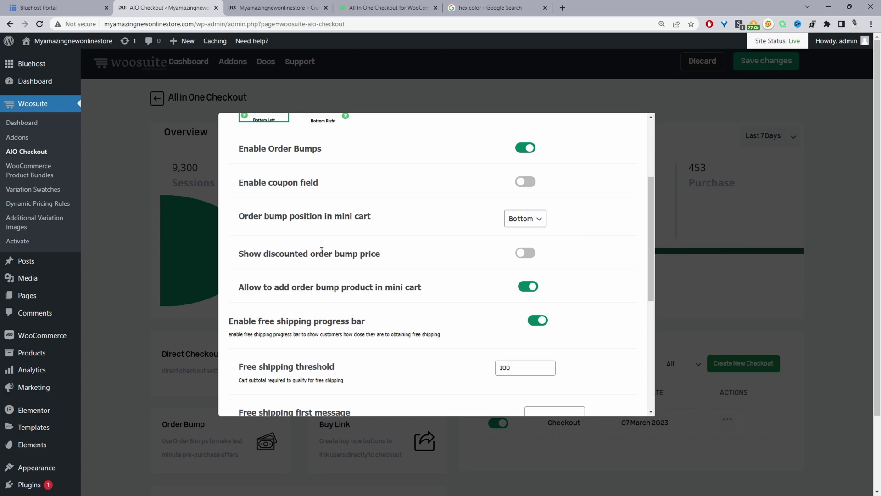
Step: Review the order bump product and free shipping progress bar settings against the storefront mini cart
left_click(273, 8)
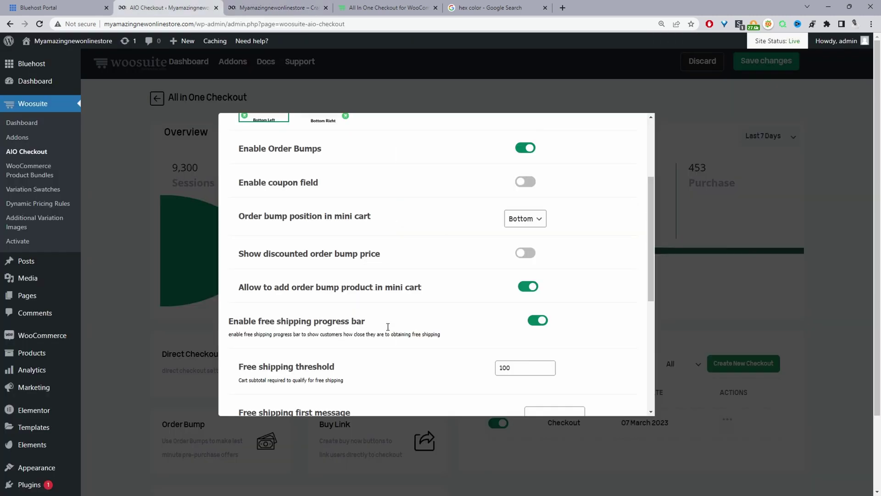
scroll(413, 285, "down", 1)
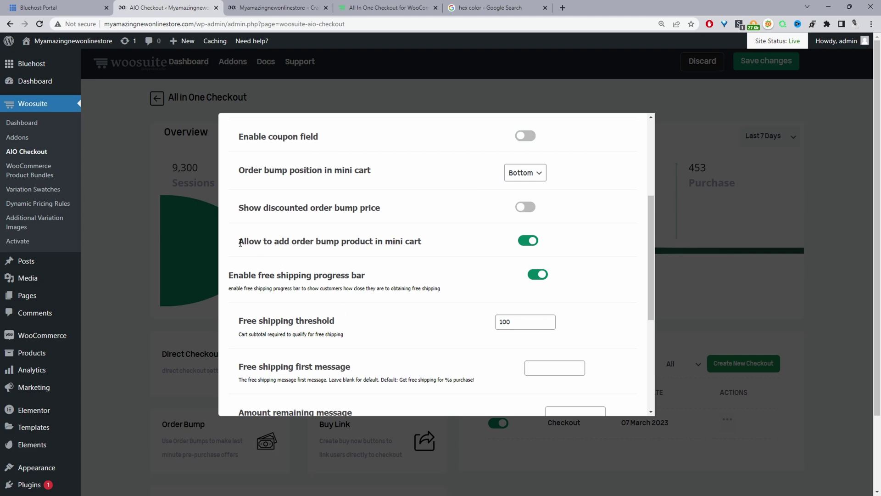
left_click_drag(239, 242, 356, 240)
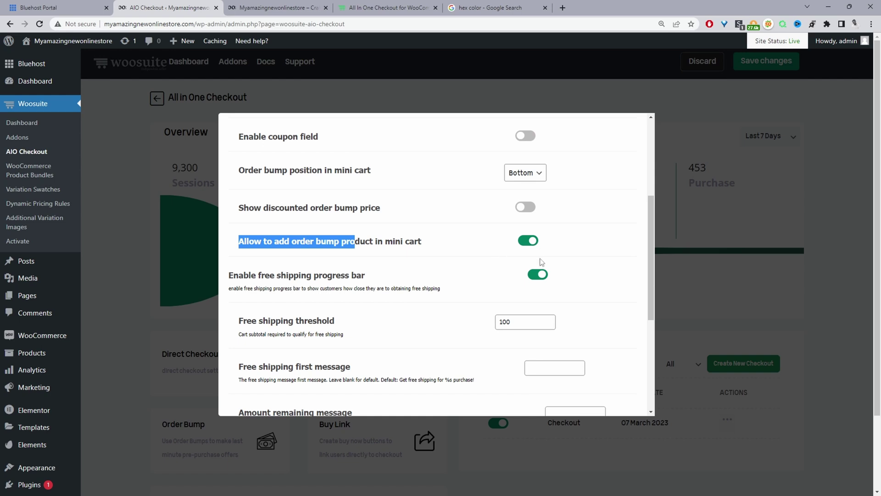
scroll(379, 262, "down", 1)
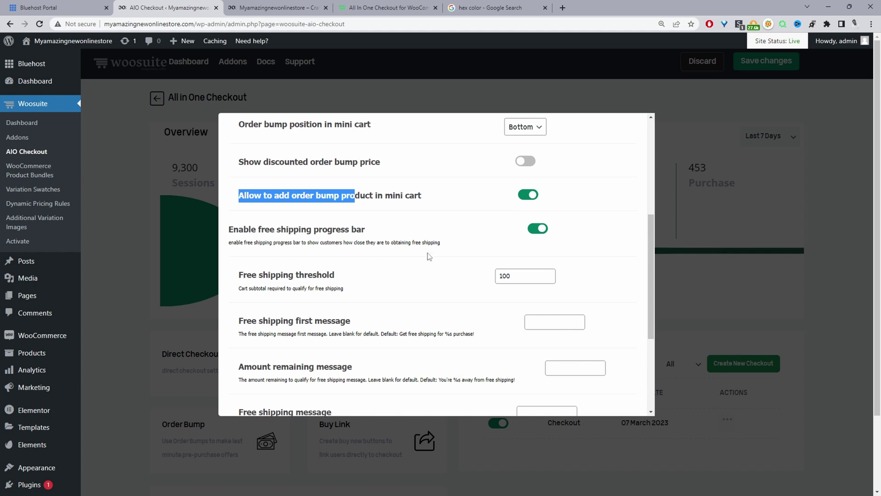
left_click(304, 9)
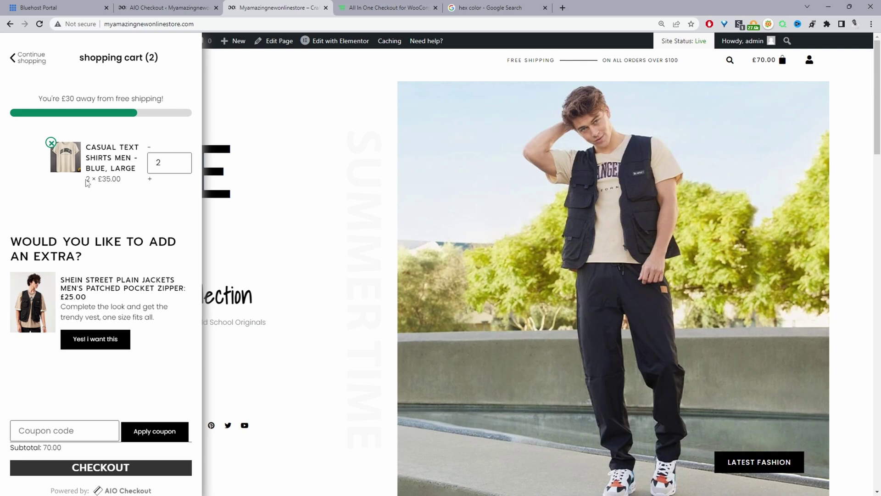
left_click(133, 8)
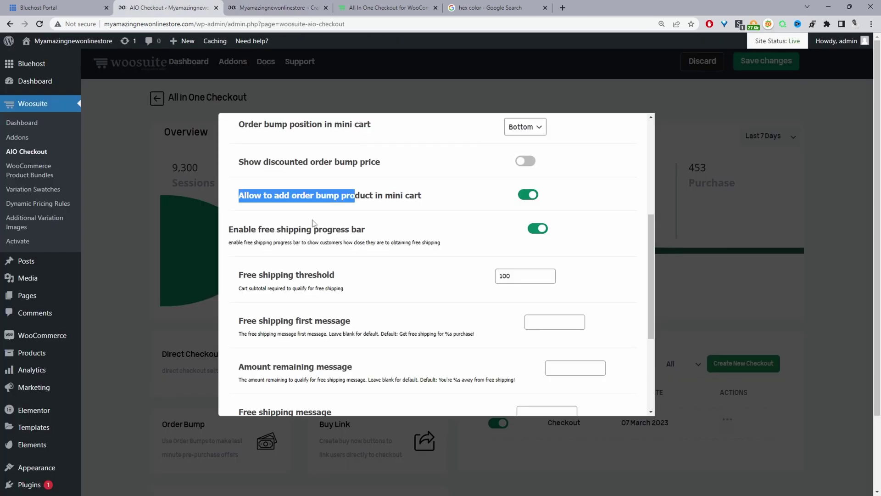
left_click(511, 284)
left_click(592, 281)
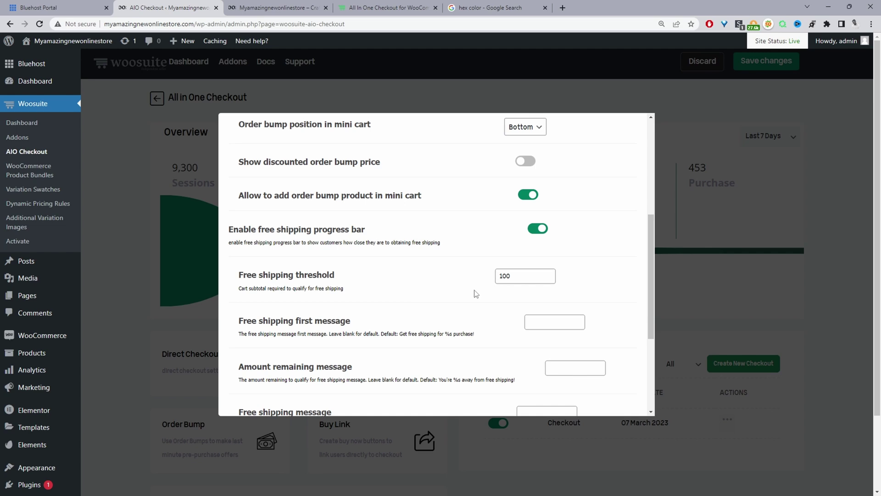
Step: Examine the automatic opening and default cart icon override settings, including the trigger class, and return to the storefront with its mini cart closed
scroll(483, 289, "down", 3)
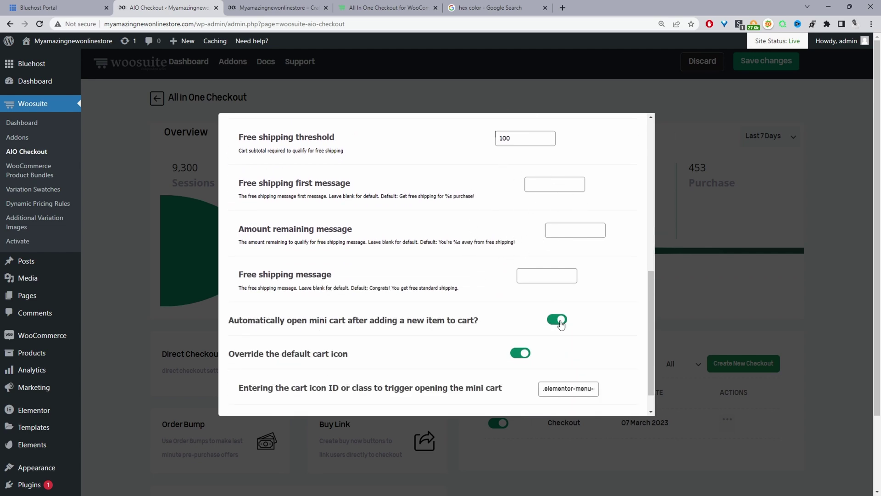
scroll(262, 238, "down", 1)
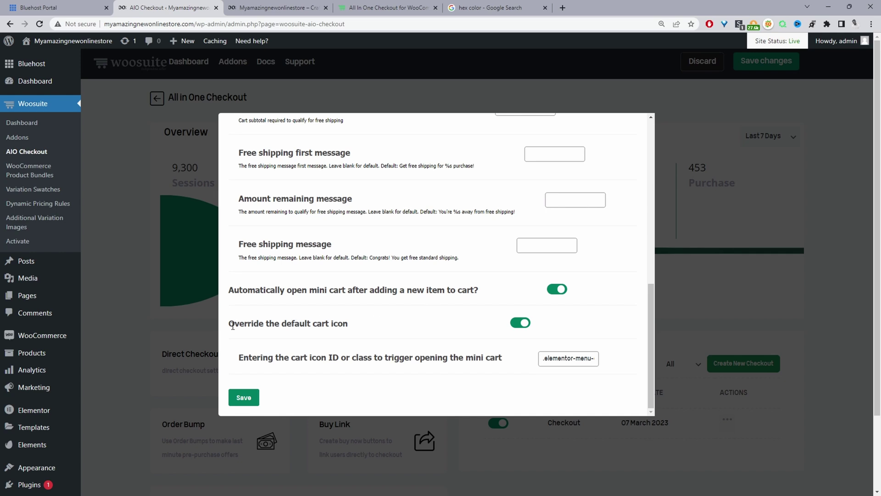
left_click_drag(234, 324, 312, 323)
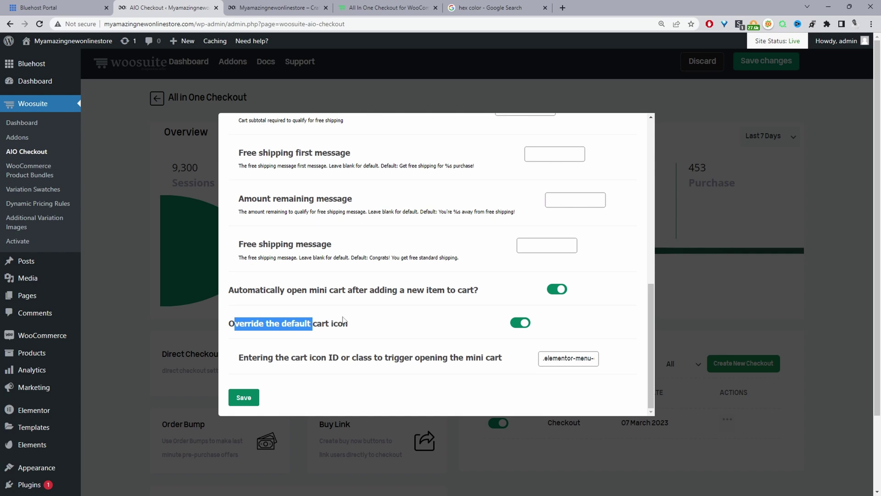
left_click(240, 7)
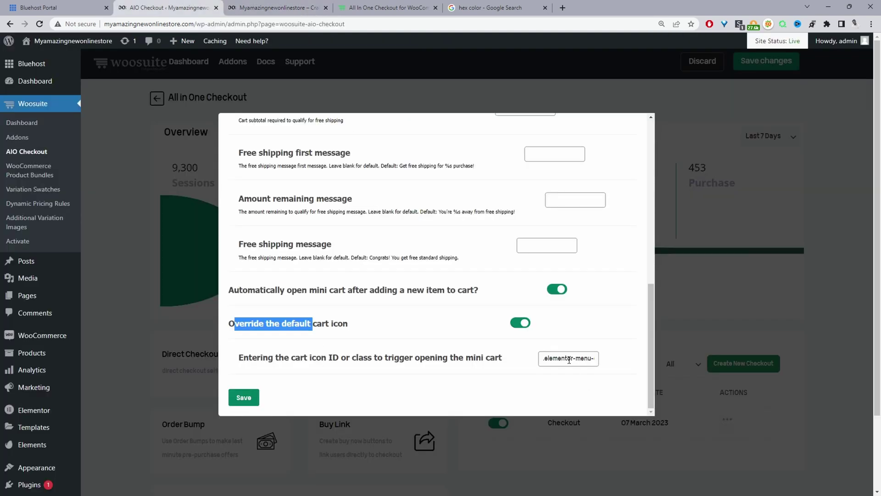
left_click_drag(569, 359, 298, 343)
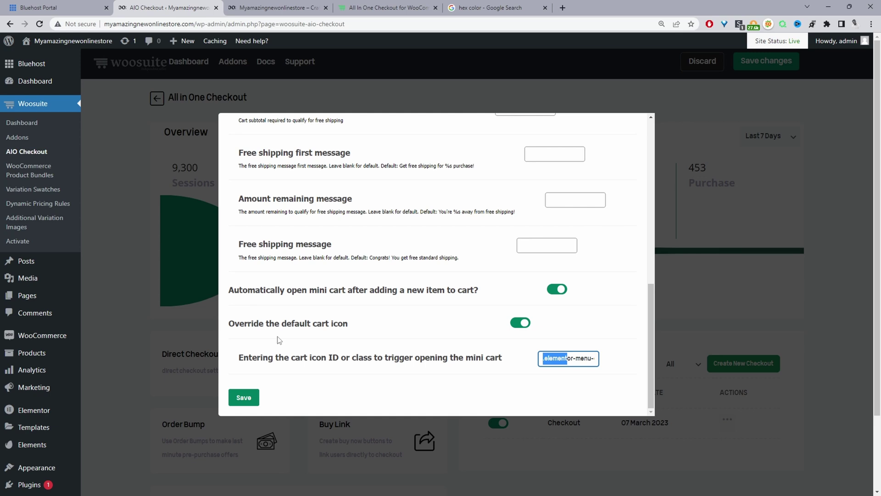
left_click(275, 8)
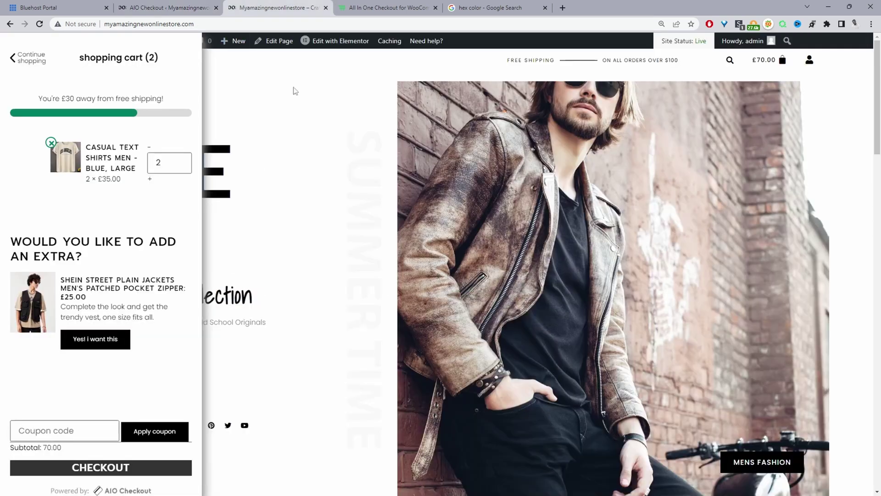
left_click(283, 92)
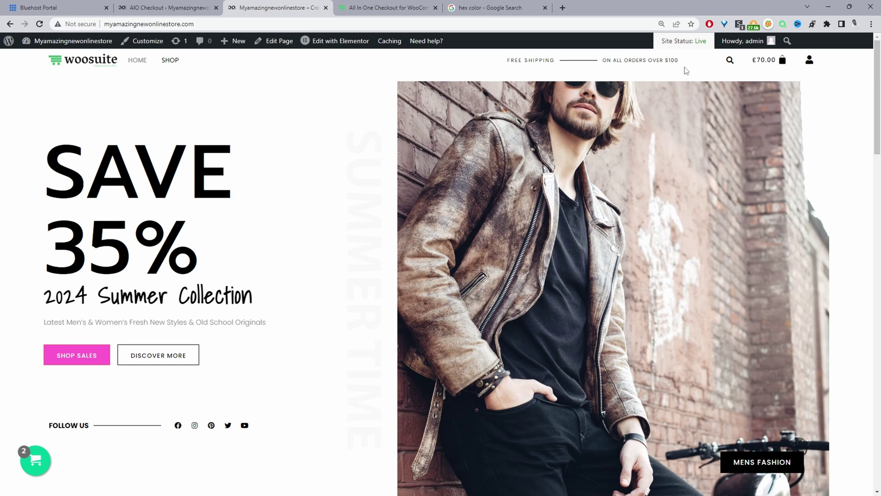
Step: Open the WordPress admin dashboard in a separate tab and display the Header template in Elementor's Theme Builder
mouse_move(326, 42)
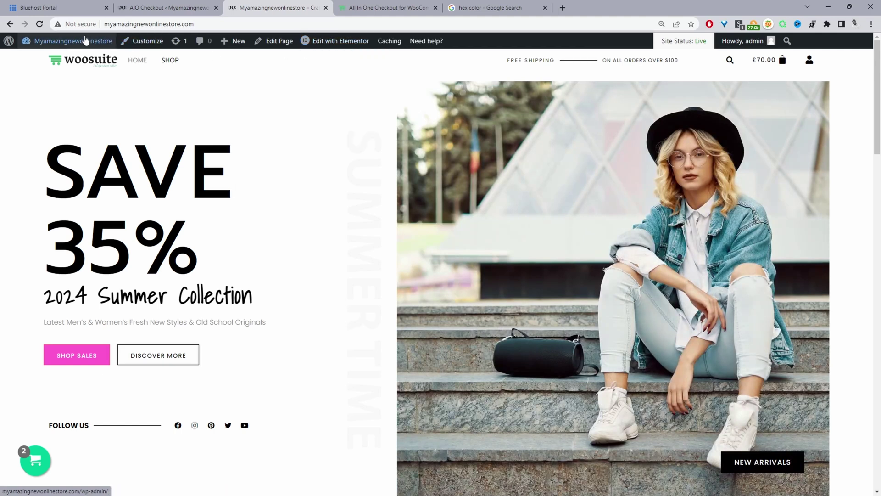
middle_click(340, 41)
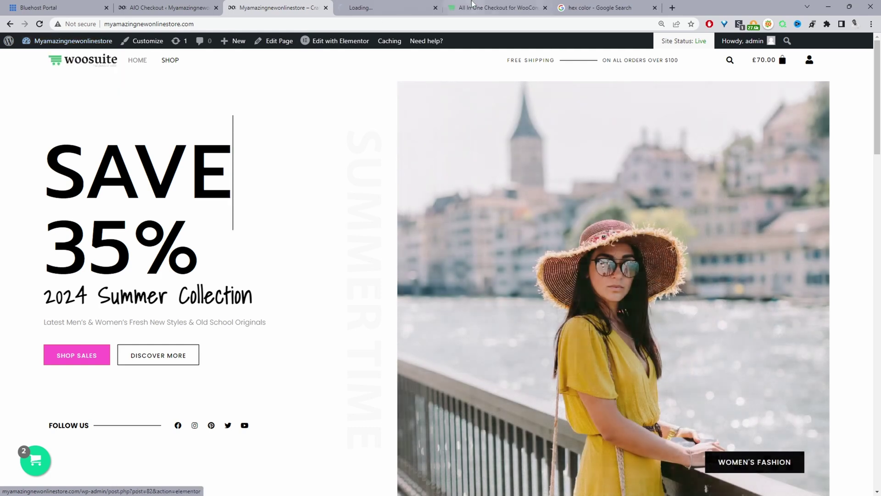
left_click(363, 7)
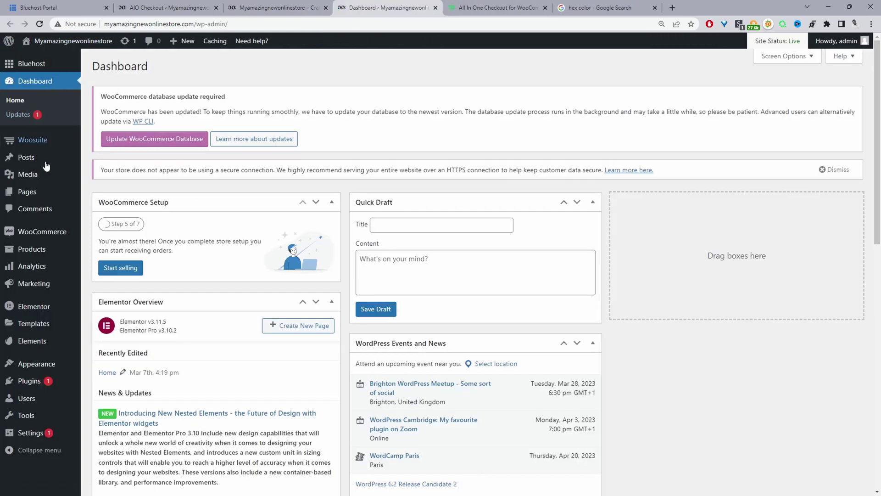
mouse_move(41, 324)
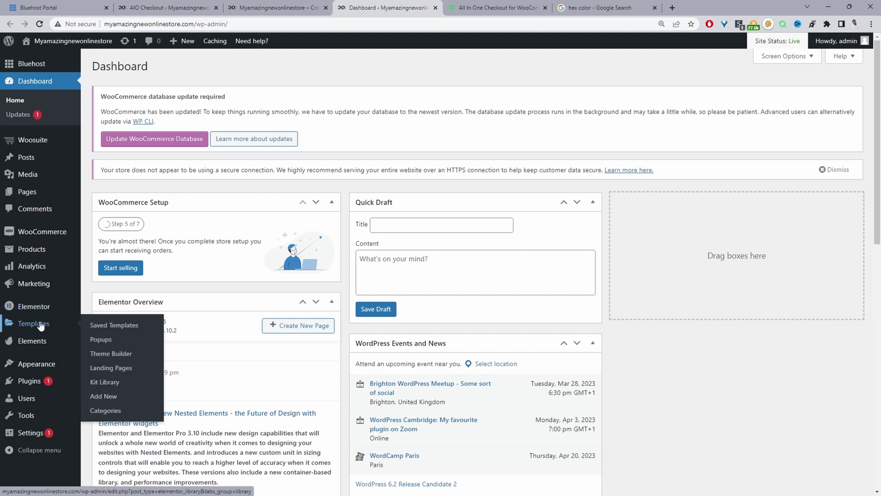
left_click(120, 358)
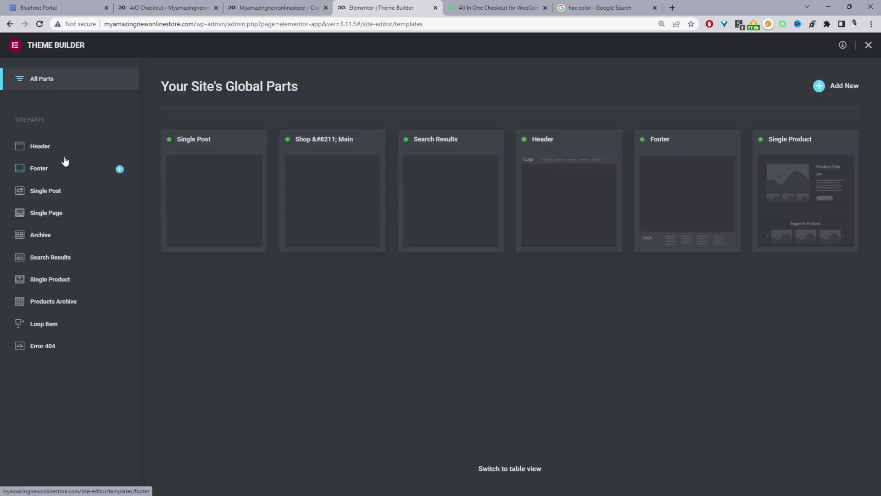
left_click(58, 148)
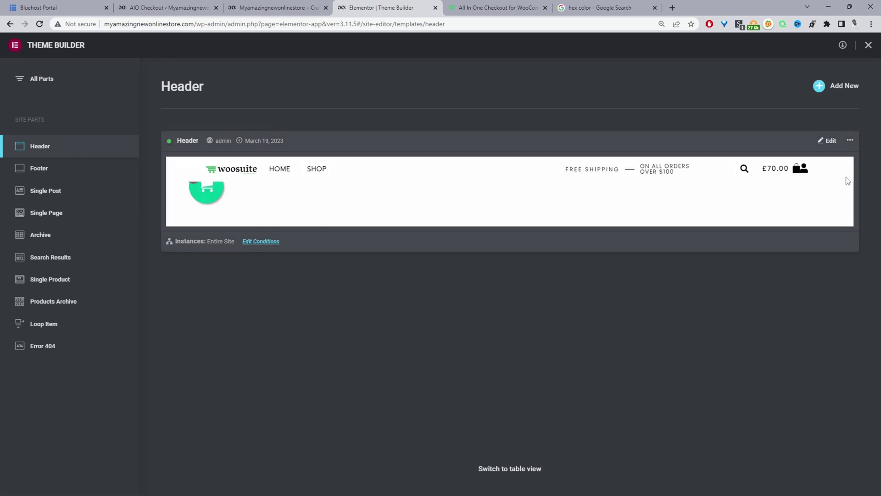
Step: Return to the storefront and open its Header template for editing in Elementor
left_click(294, 6)
mouse_move(318, 41)
left_click(316, 73)
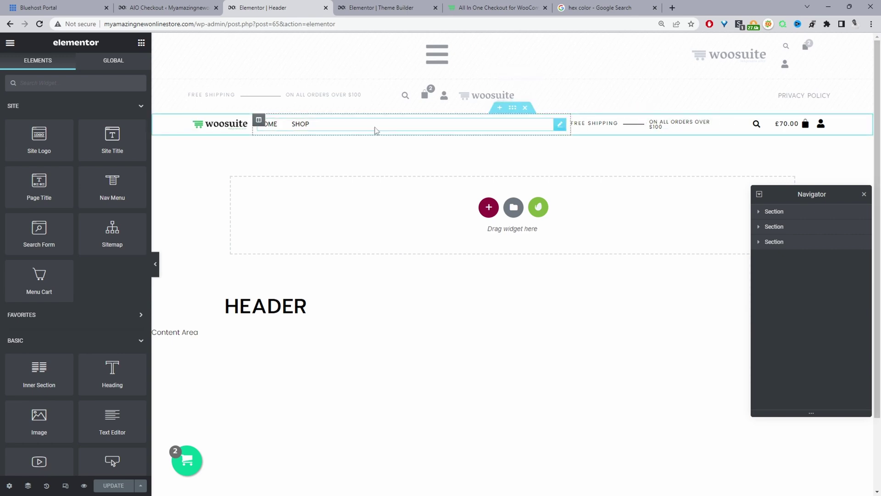
Step: Search the widgets for "cart" and add a Menu Cart widget below the header's Home and Shop navigation menu
left_click(68, 83)
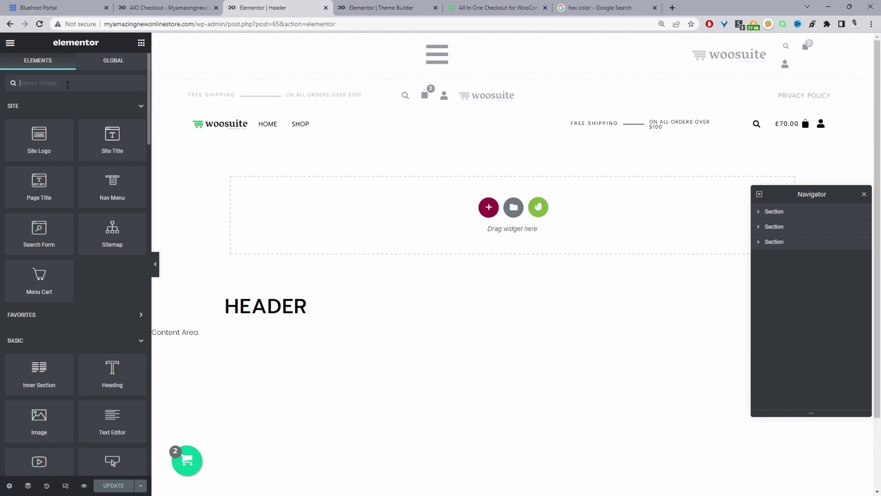
type("cart")
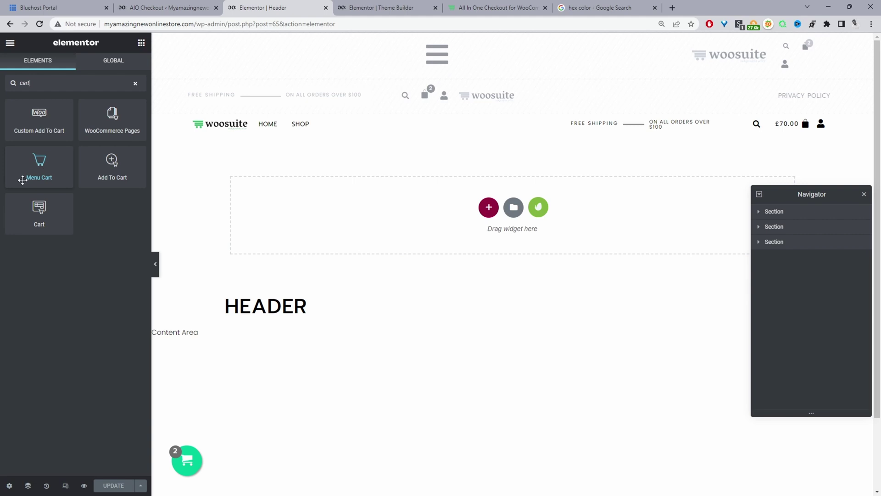
left_click_drag(38, 166, 563, 135)
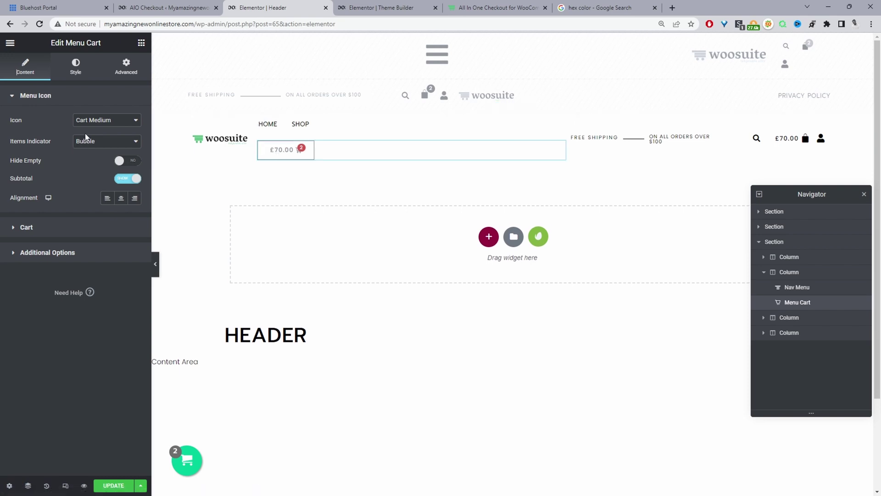
Step: Try the Bag Light icon on the Menu Cart widget, set it to Bag Solid, and show the widget's style settings
left_click(101, 125)
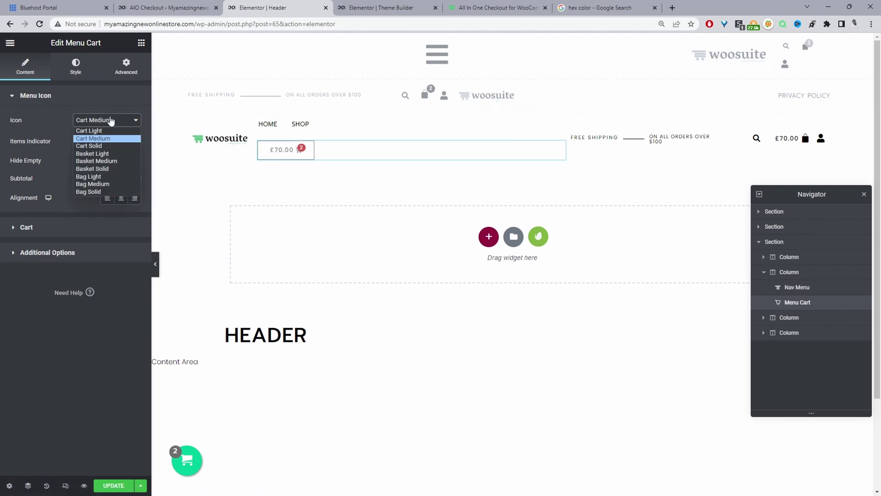
left_click(104, 177)
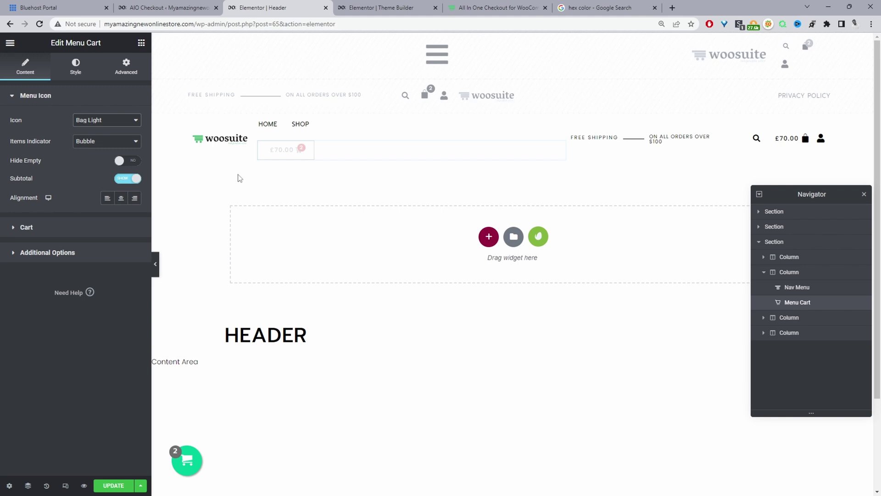
left_click(106, 120)
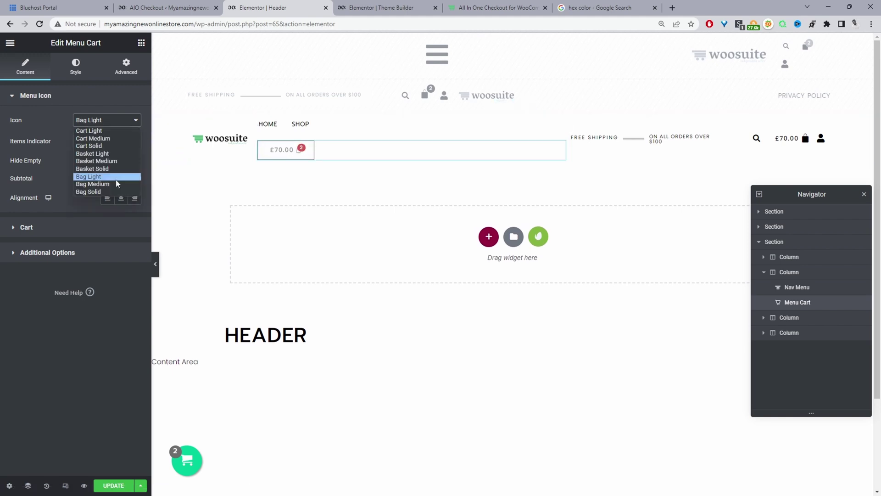
left_click(103, 189)
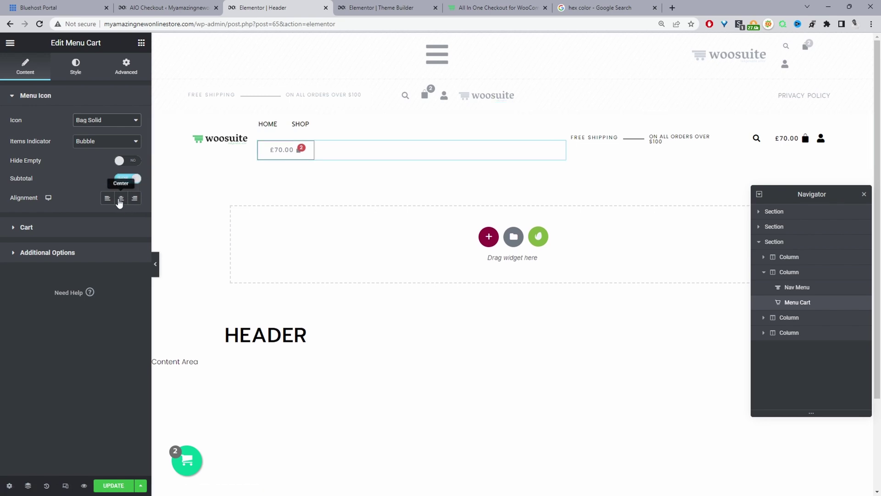
left_click(77, 73)
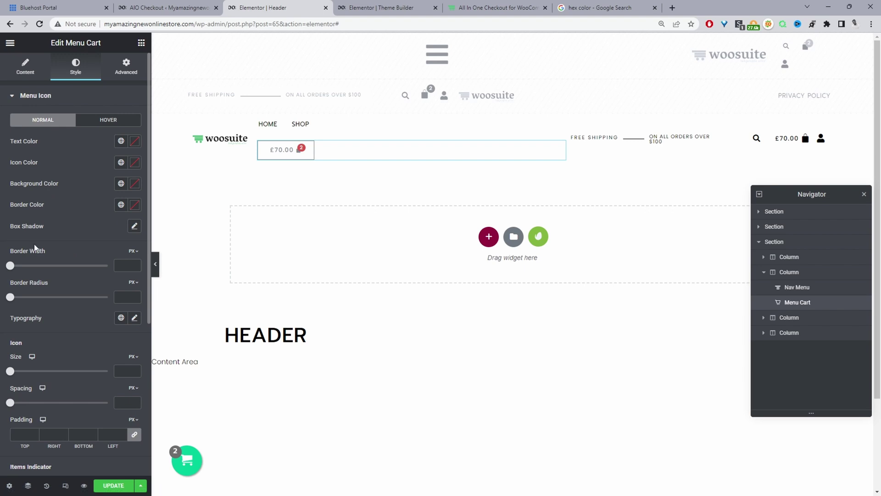
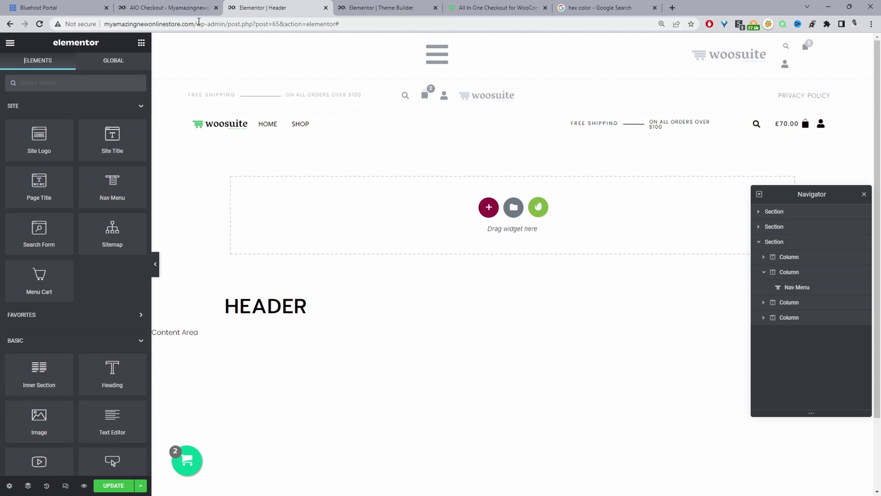
Step: Leave the header editor without saving and load the storefront home page at myamazingnewonlinestore.com
left_click_drag(199, 22, 431, 27)
key("BackSpace")
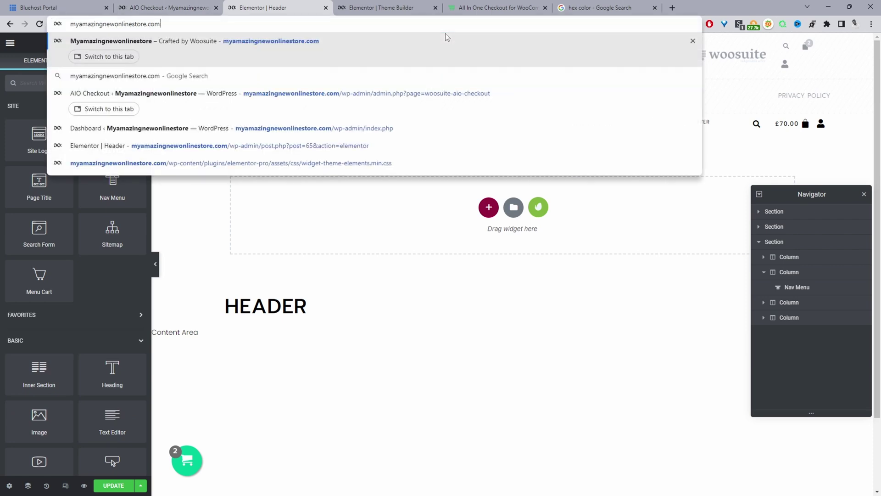
key("Return")
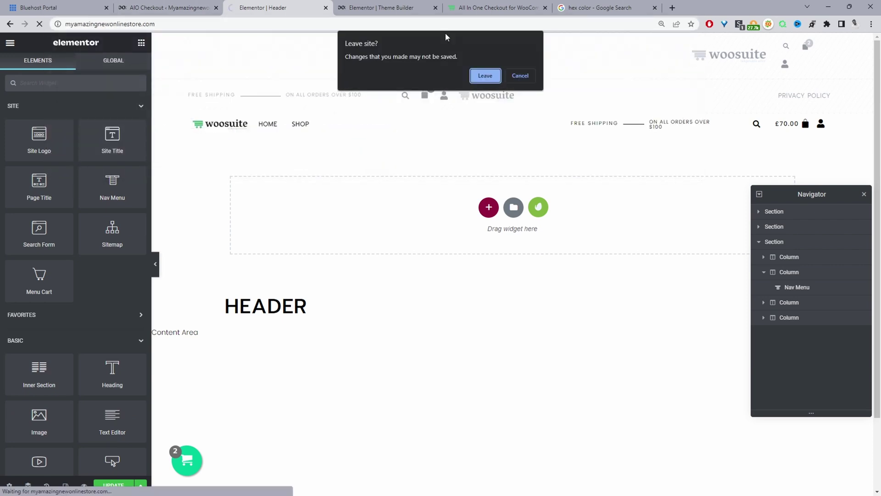
left_click(488, 76)
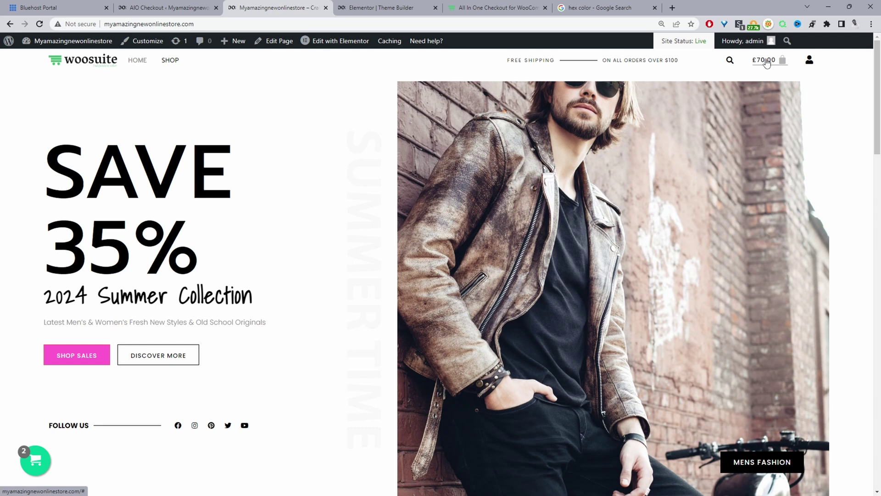
Step: Inspect the storefront header's cart icon in the page markup and select its elementor-menu-cart__wrapper element
right_click(767, 64)
left_click(687, 197)
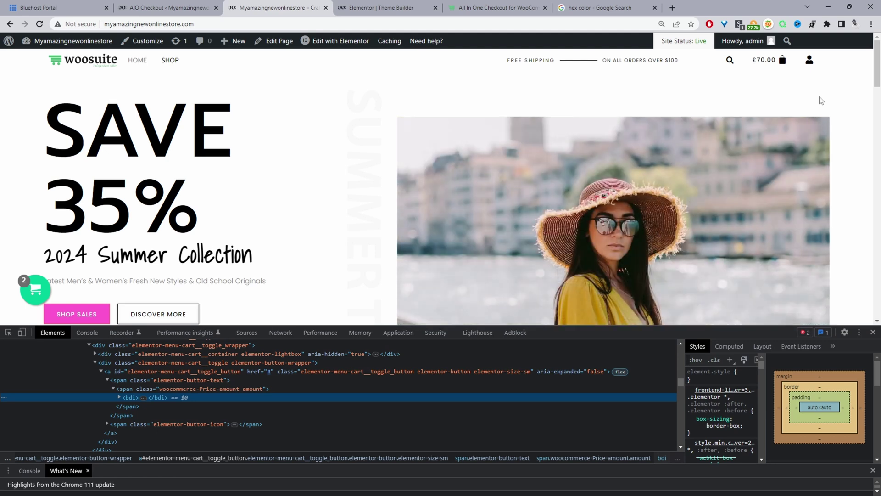
left_click(8, 332)
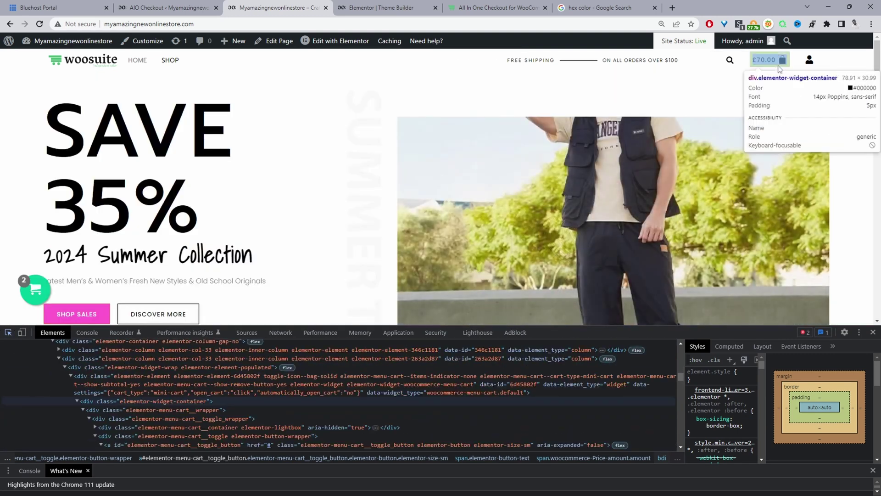
left_click(772, 68)
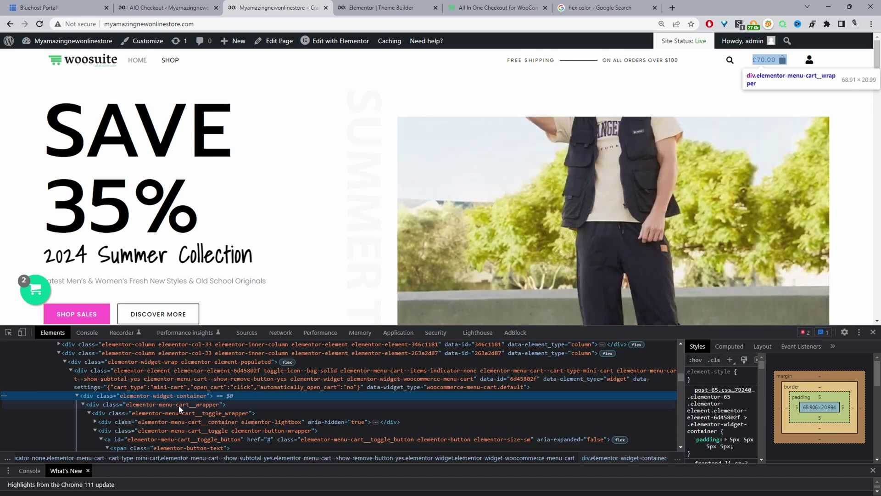
left_click(178, 404)
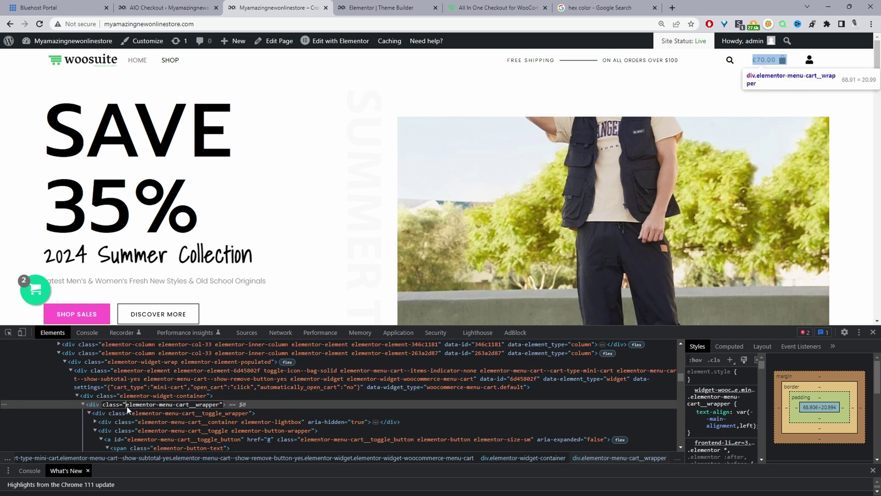
Step: In the AIO Checkout mini cart settings, replace the cart icon trigger with the class .elementor-menu-cart__wrapper
left_click(175, 6)
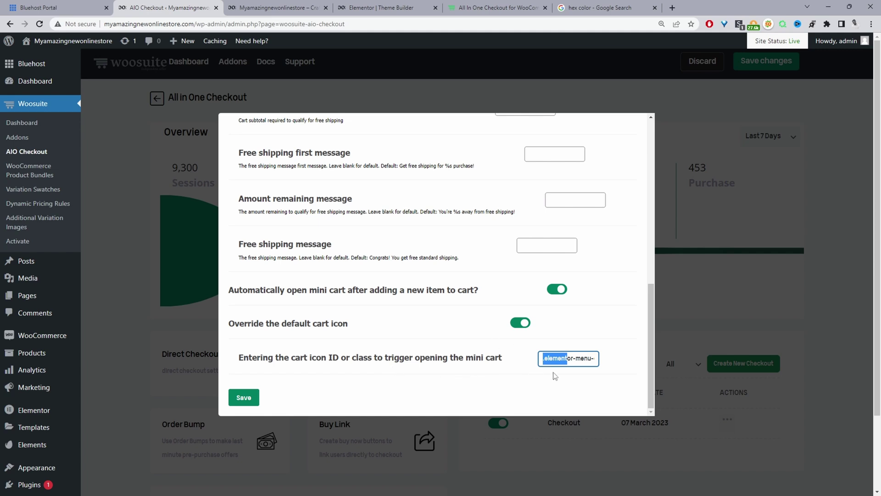
key("ctrl+a")
key("BackSpace")
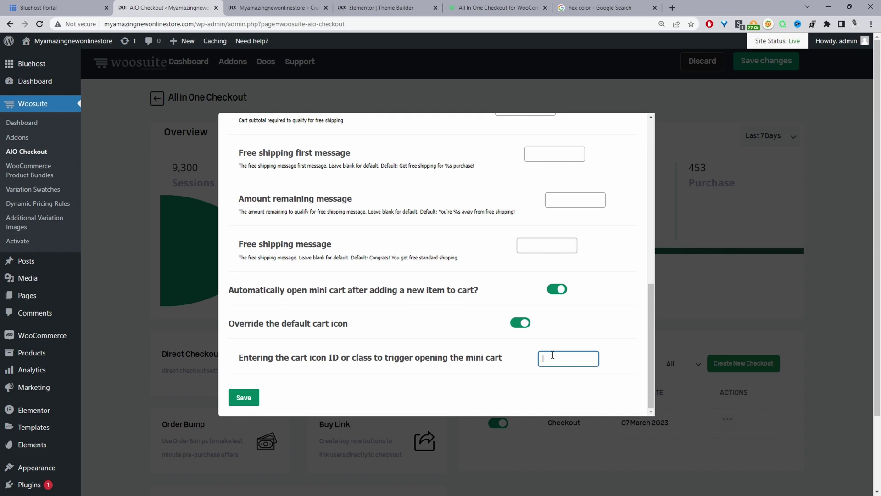
type(".")
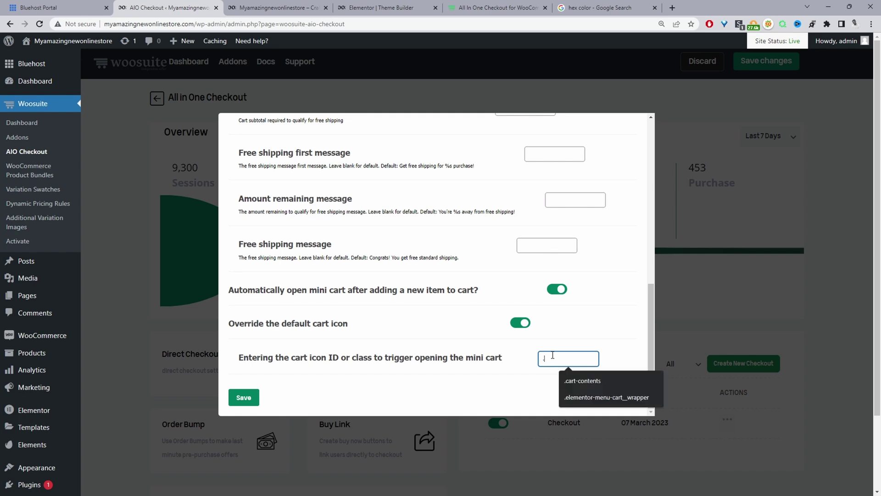
key("Down")
key("Return")
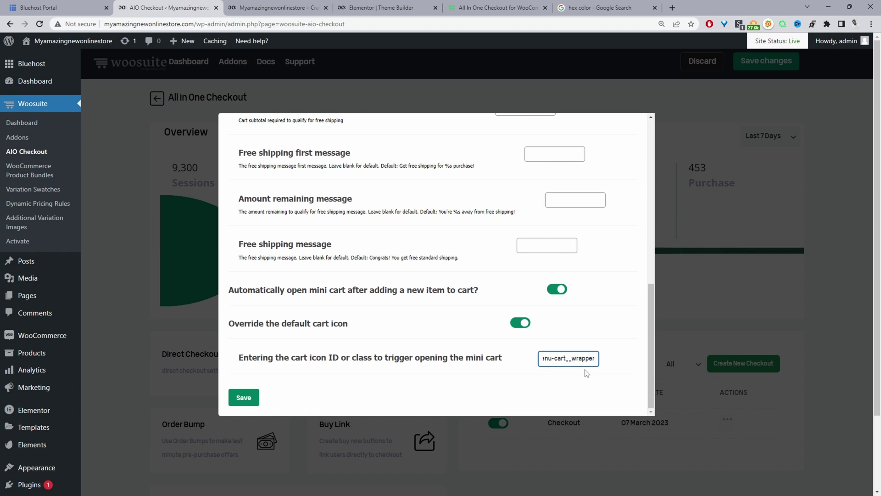
Step: Try an ID selector starting with # as the cart icon trigger, and clear the field again
key("ctrl+a")
key("BackSpace")
type("#")
key("ctrl+v")
key("ctrl+a")
key("BackSpace")
Step: Enter .elementor-menu-cart__wrapper as the cart icon trigger class again and save the mini cart settings
type(".")
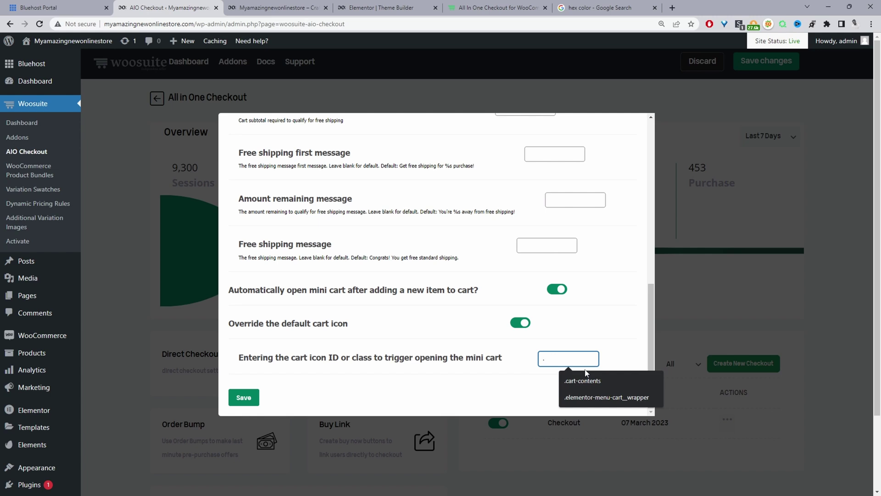
key("Down")
key("Down")
key("Return")
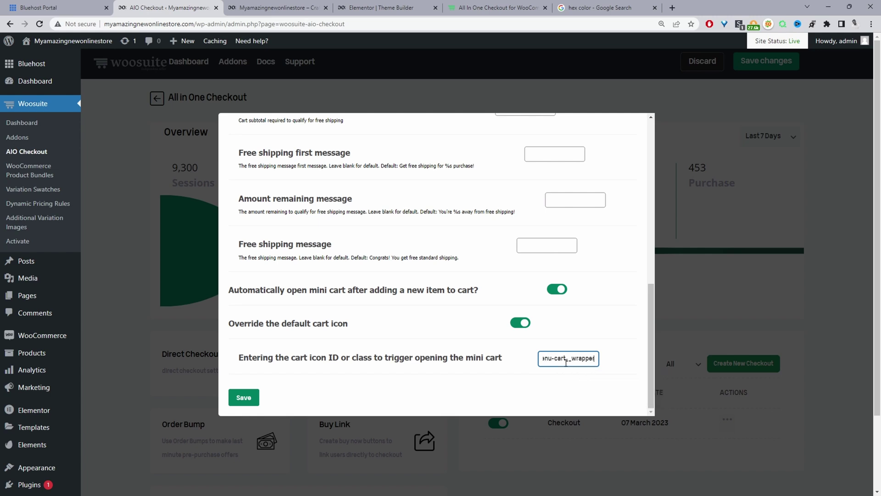
left_click(244, 397)
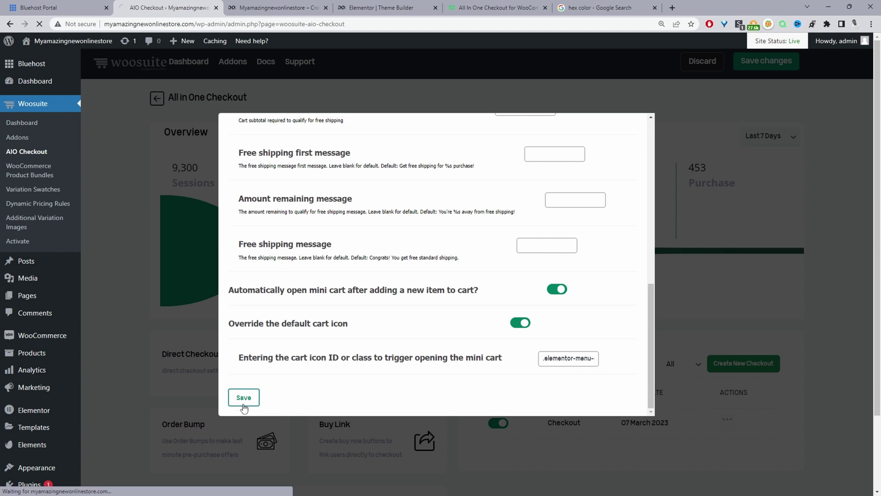
Step: Close the storefront's page inspector, test opening the mini cart from the header cart icon, and close the cart
left_click(276, 7)
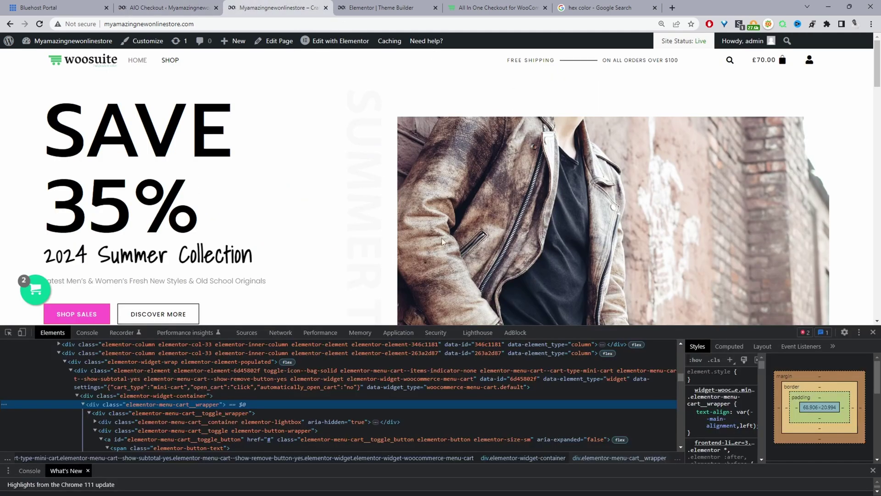
left_click(872, 332)
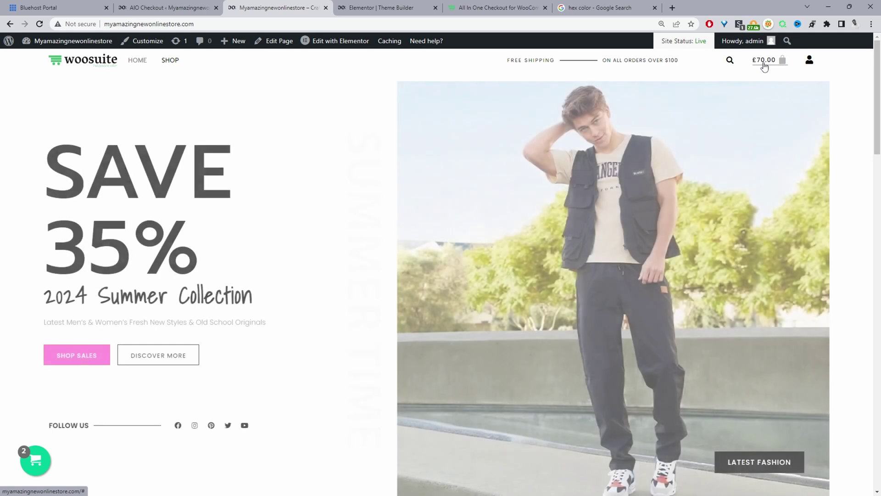
left_click(763, 65)
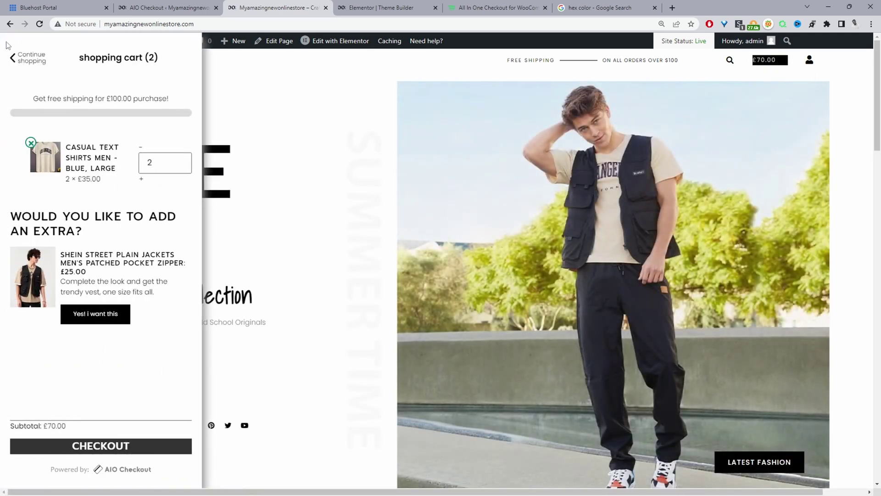
left_click(26, 56)
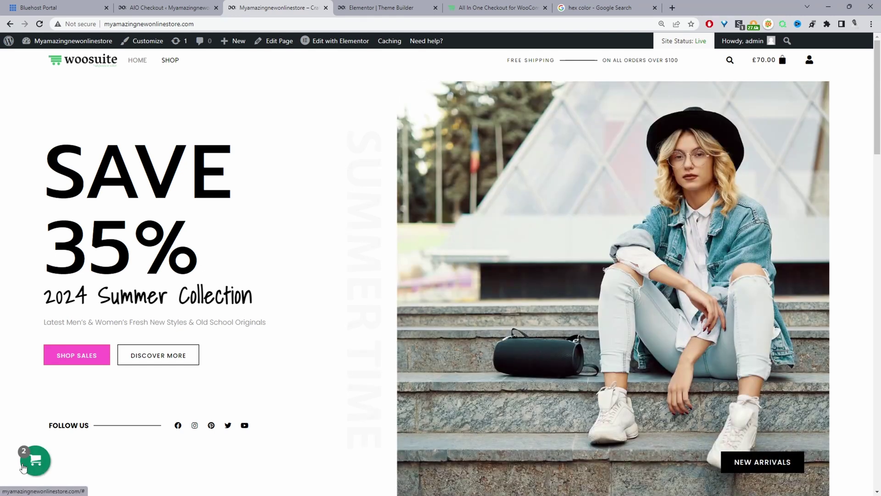
Step: Inspect the item count badge on the floating cart icon and widen the inspector's style rules area
right_click(23, 466)
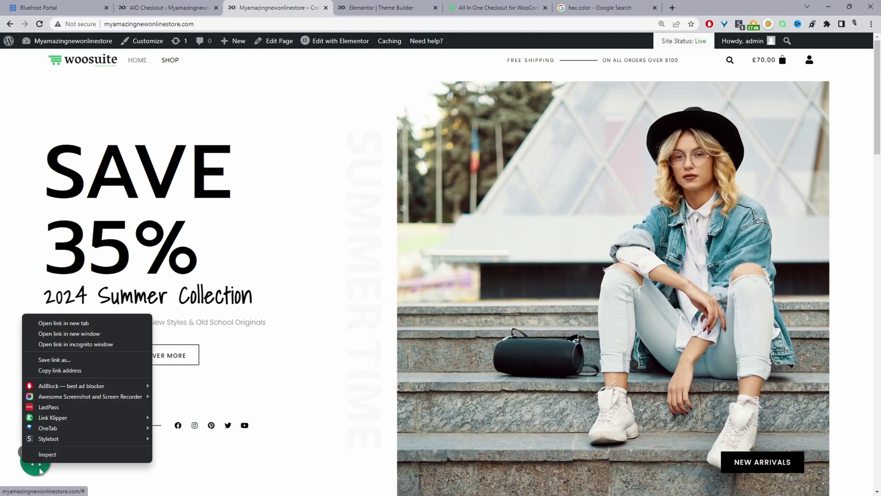
left_click(41, 456)
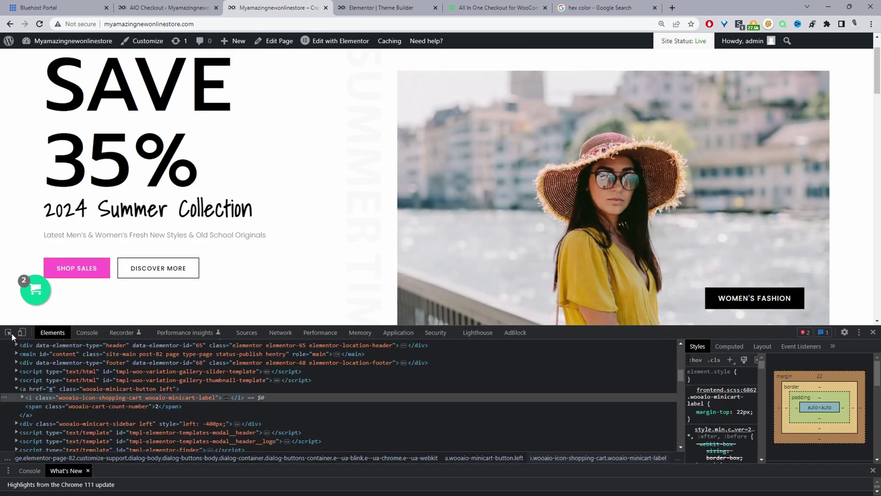
left_click(9, 332)
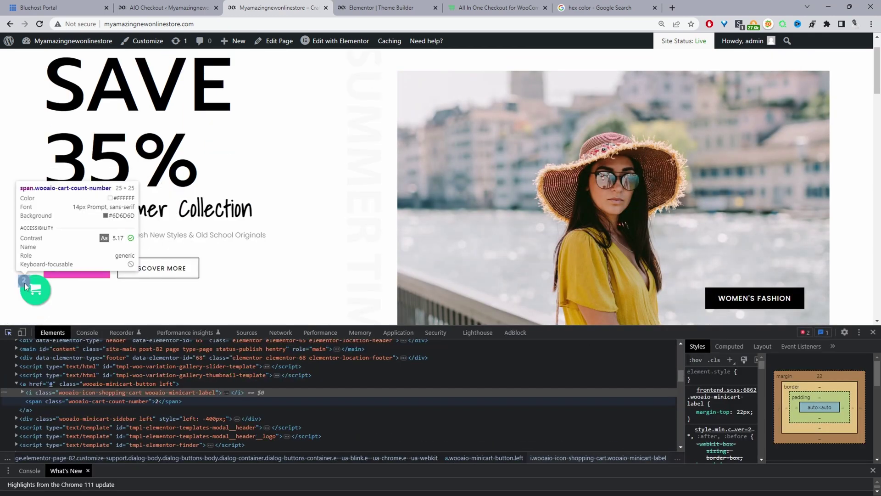
left_click(24, 283)
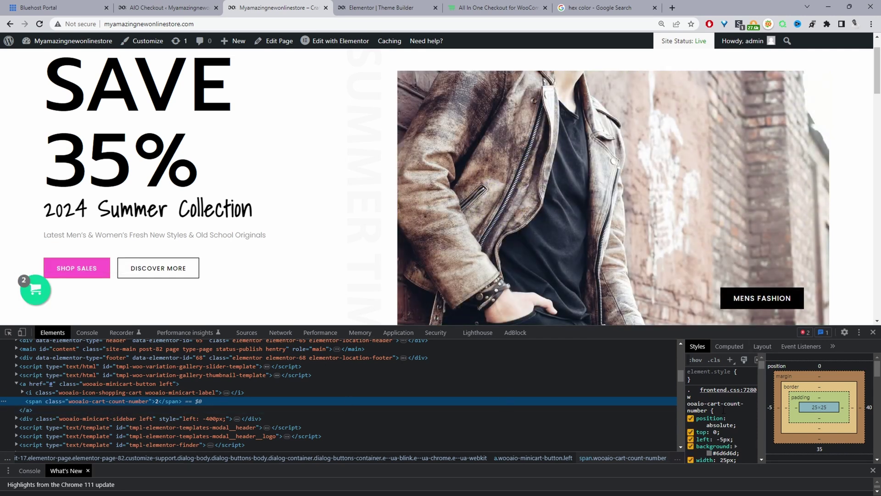
scroll(698, 399, "down", 2)
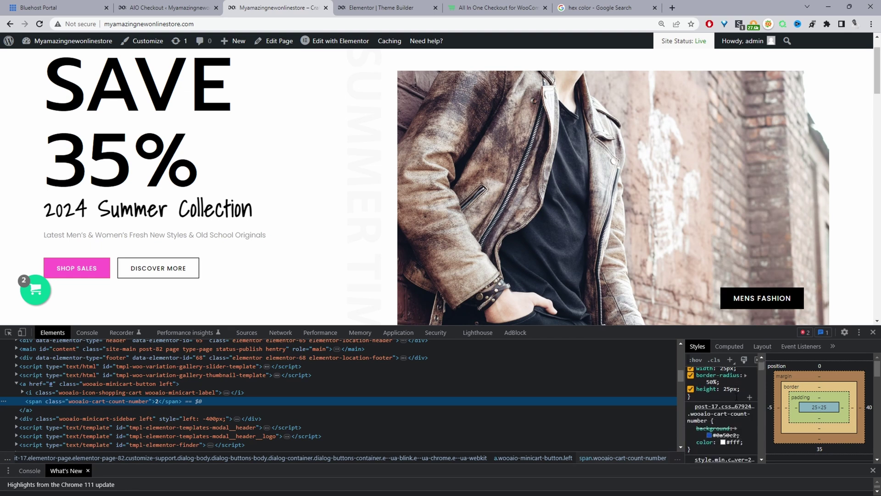
left_click_drag(685, 400, 620, 400)
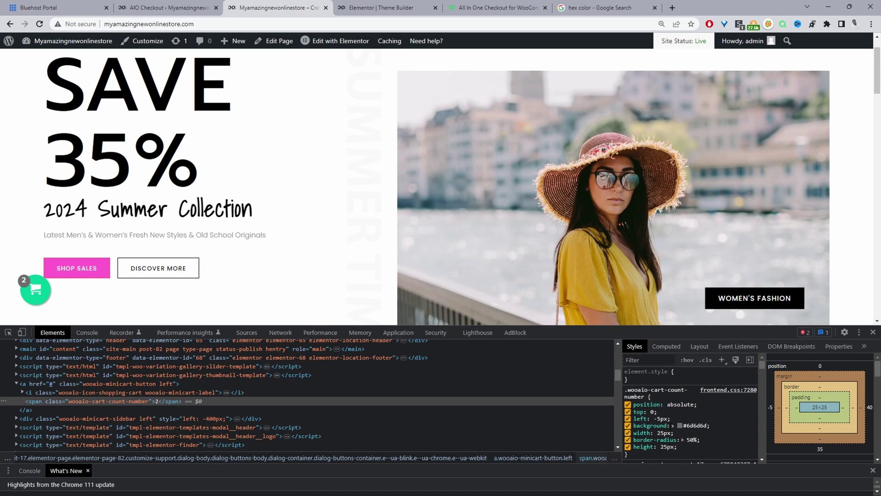
Step: In the inspector, change the cart count badge's background colour to #ff07ec
left_click(680, 425)
left_click_drag(734, 358, 796, 328)
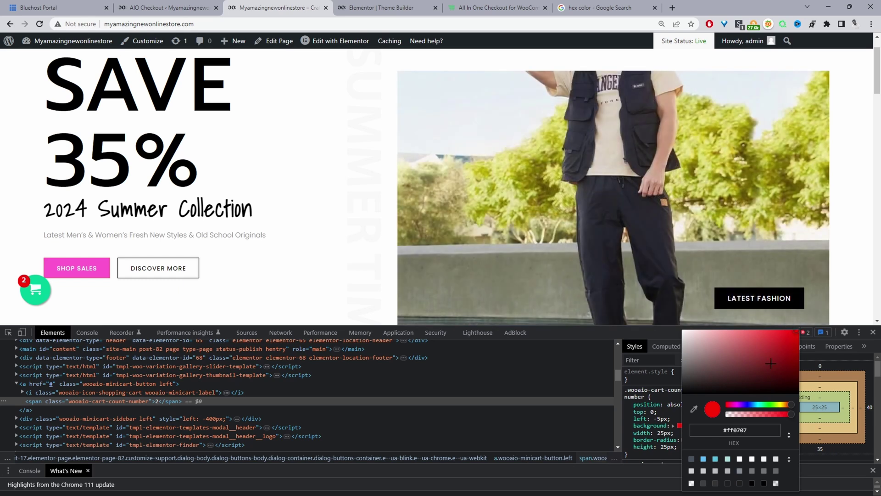
left_click_drag(733, 404, 735, 404)
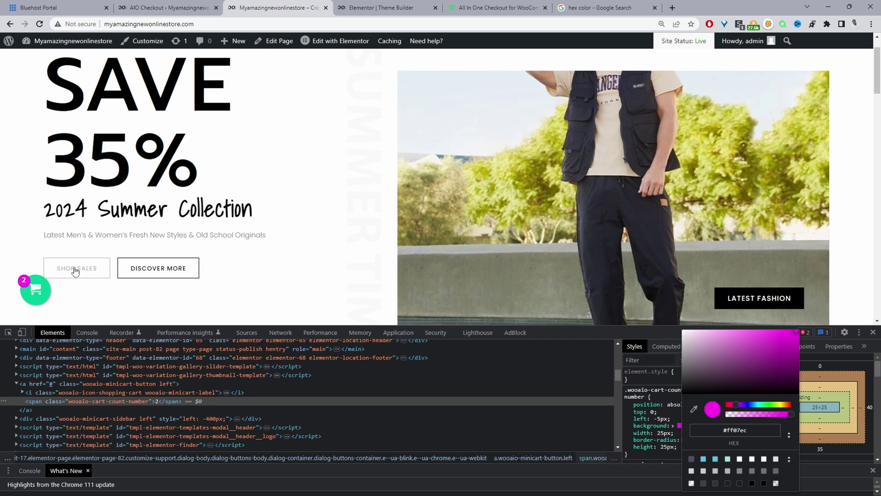
key("Escape")
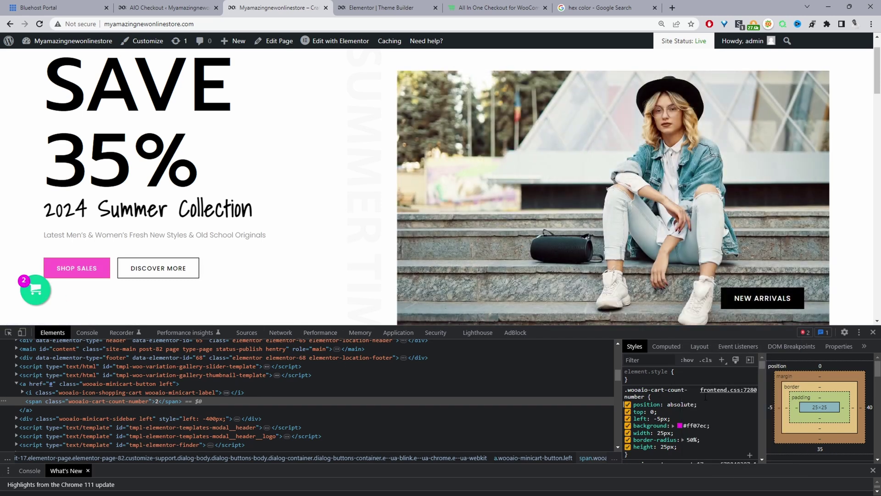
Step: Take the .wooaio-cart-count-number selector from the badge's style rule and draft an empty CSS rule with it in the address bar
scroll(705, 397, "down", 2)
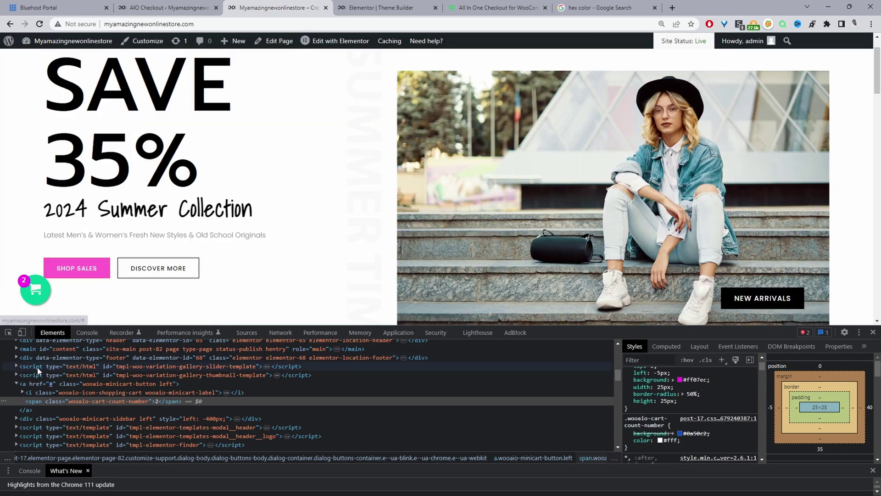
left_click(9, 332)
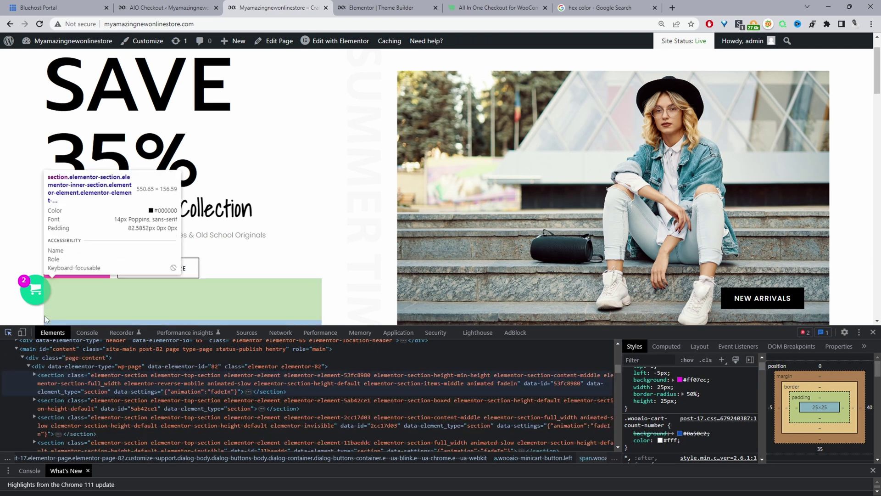
left_click(46, 296)
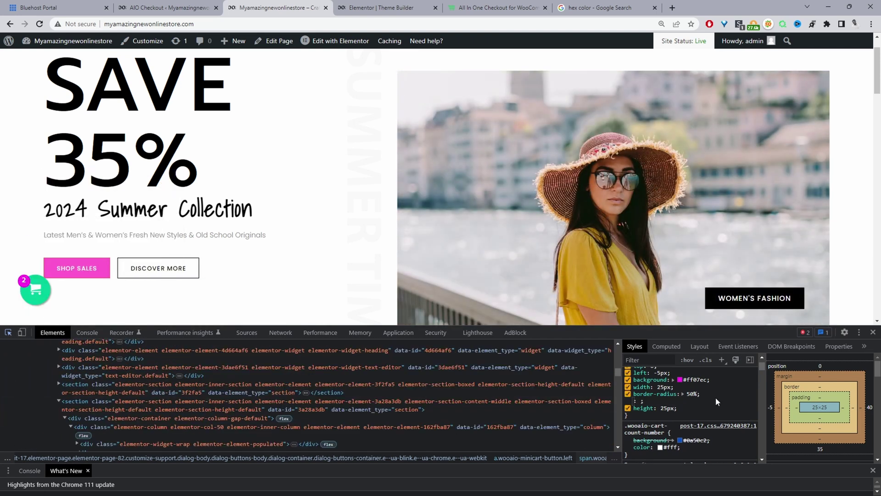
scroll(715, 398, "up", 2)
left_click_drag(718, 423, 626, 389)
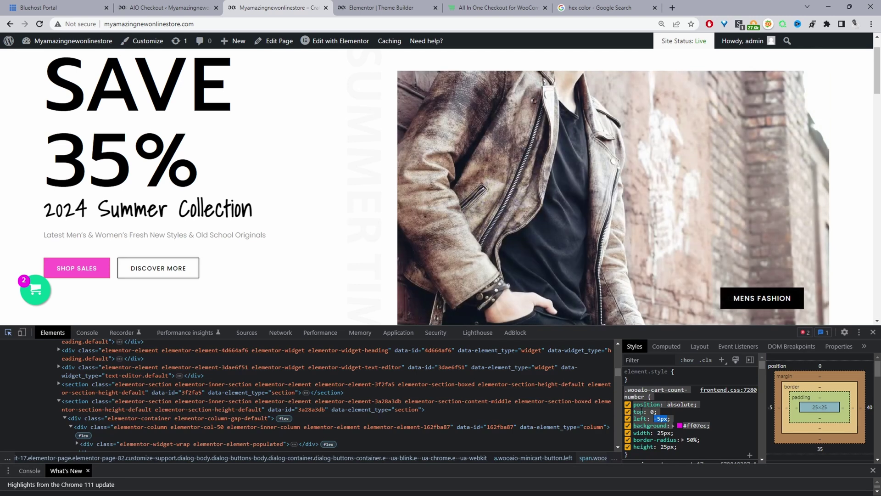
left_click(636, 385)
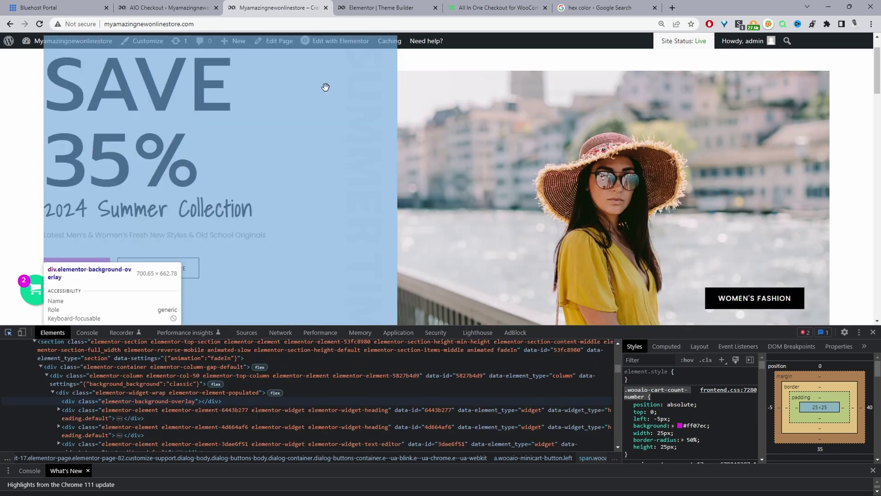
left_click(292, 24)
key("ctrl+a")
type(".wooaio-cart-count-number {")
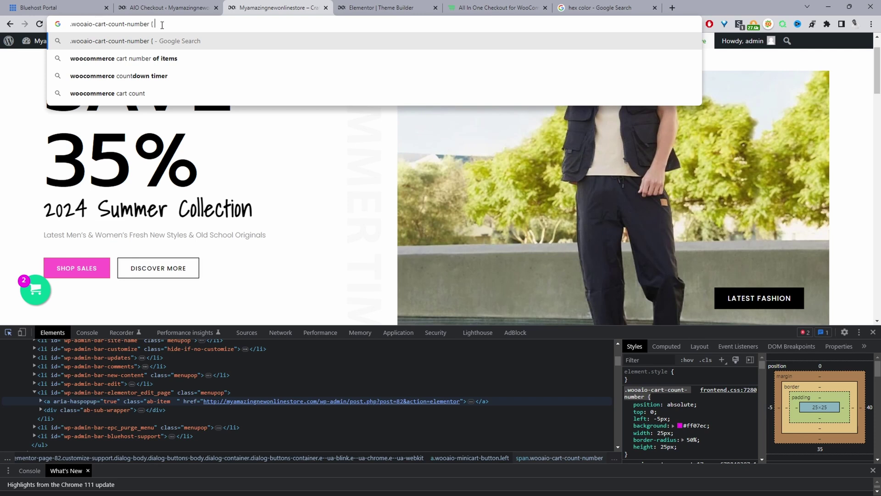
type("}")
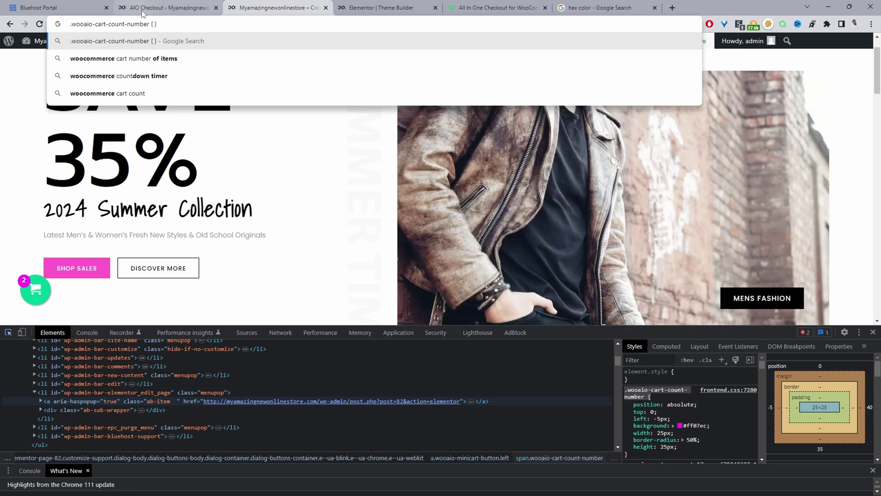
Step: Copy the badge's background: #ff07ec; declaration and insert it between the braces of the drafted .wooaio-cart-count-number rule
scroll(308, 394, "up", 5)
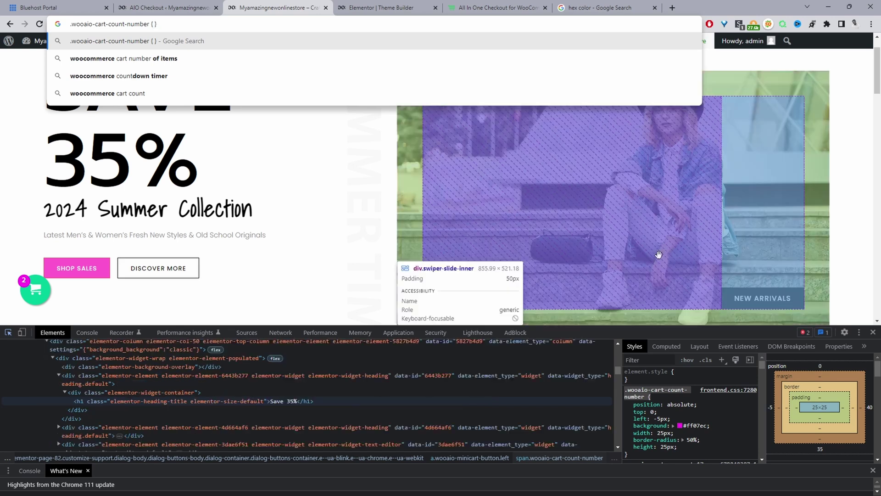
left_click_drag(714, 428, 634, 427)
key("ctrl+c")
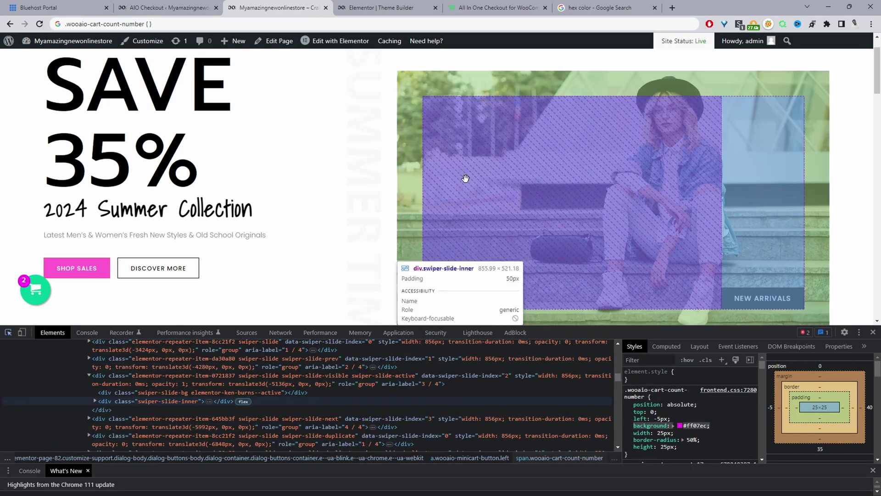
scroll(308, 394, "down", 5)
key("ctrl+v")
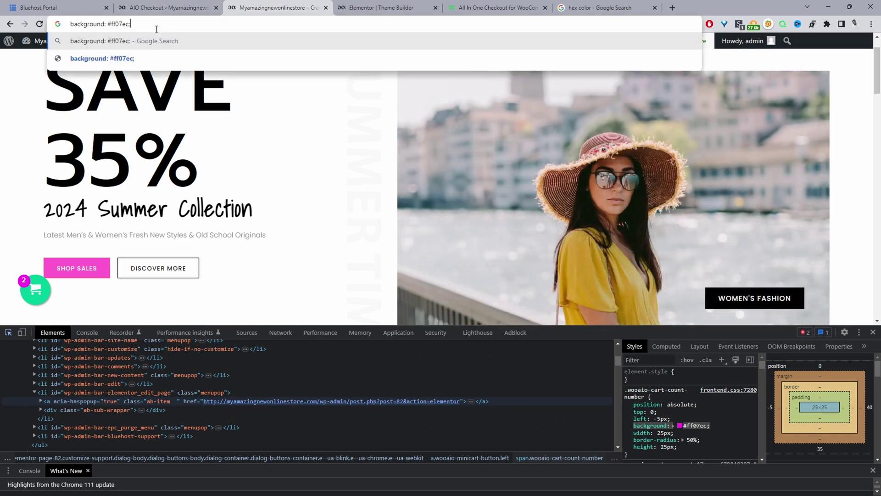
type("}")
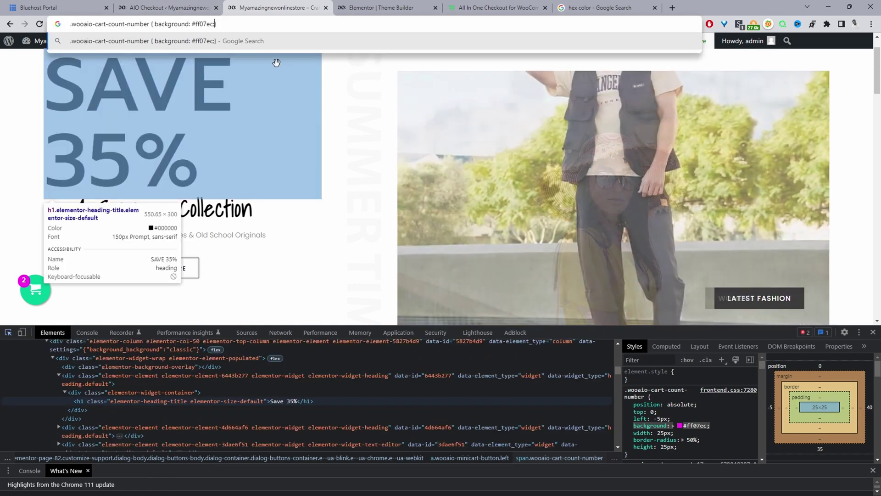
key("Left")
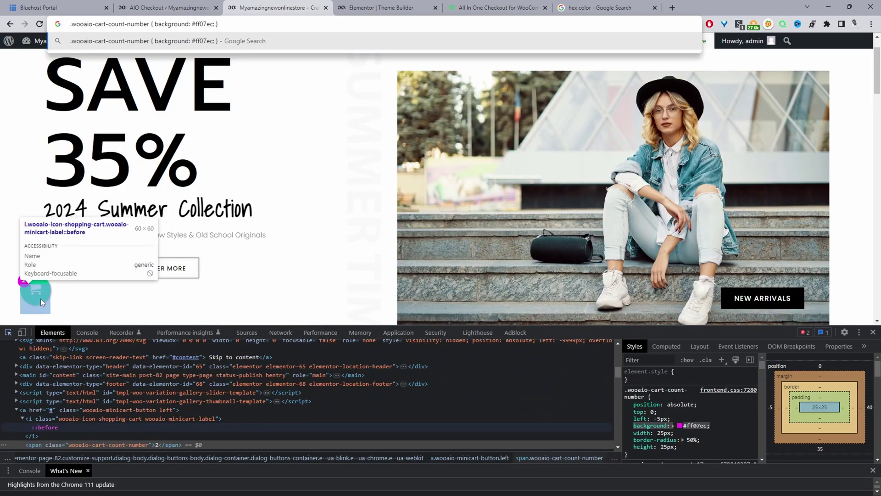
Step: Select the floating mini cart button's link element in the inspector and set its background colour to #000
left_click(41, 296)
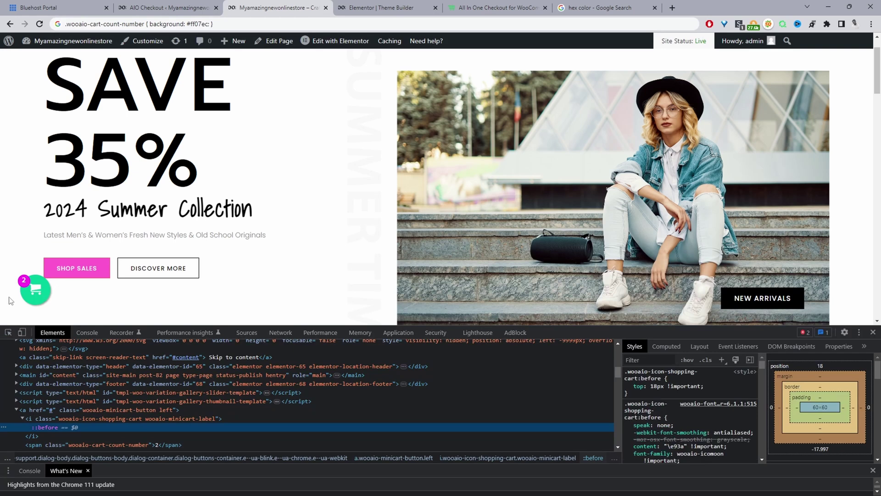
left_click(597, 409)
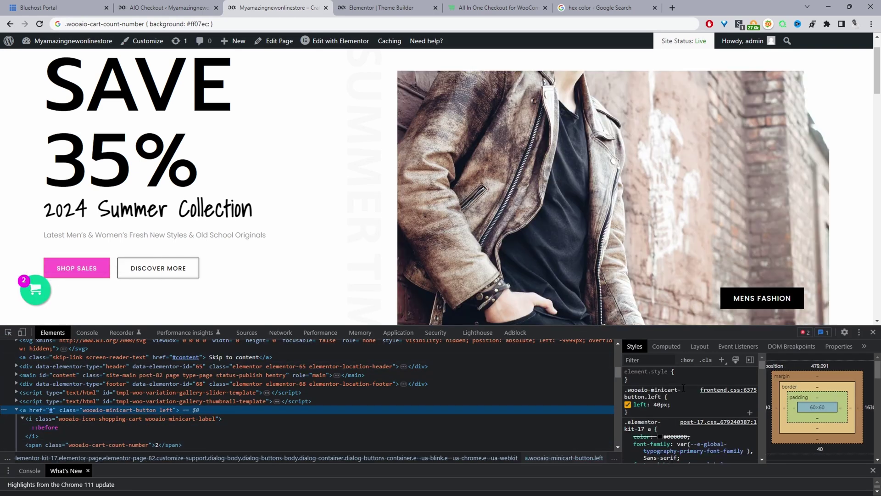
scroll(681, 389, "down", 5)
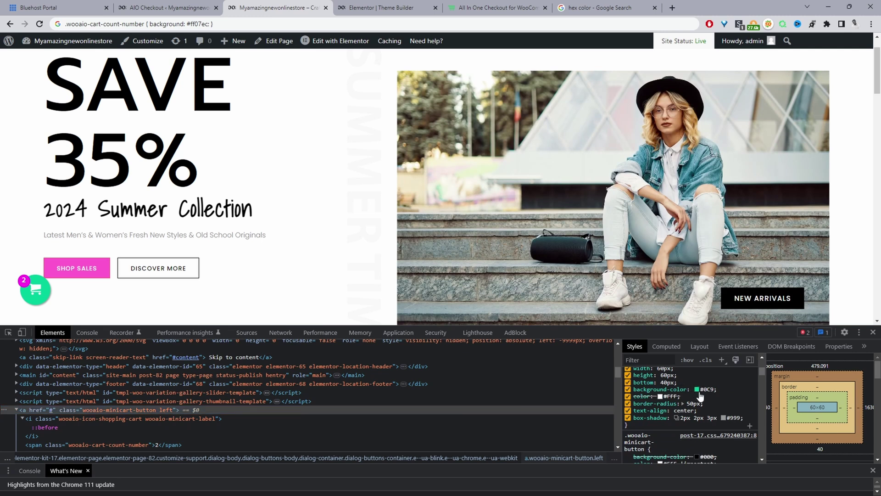
left_click(696, 389)
left_click(791, 374)
left_click_drag(792, 382, 790, 400)
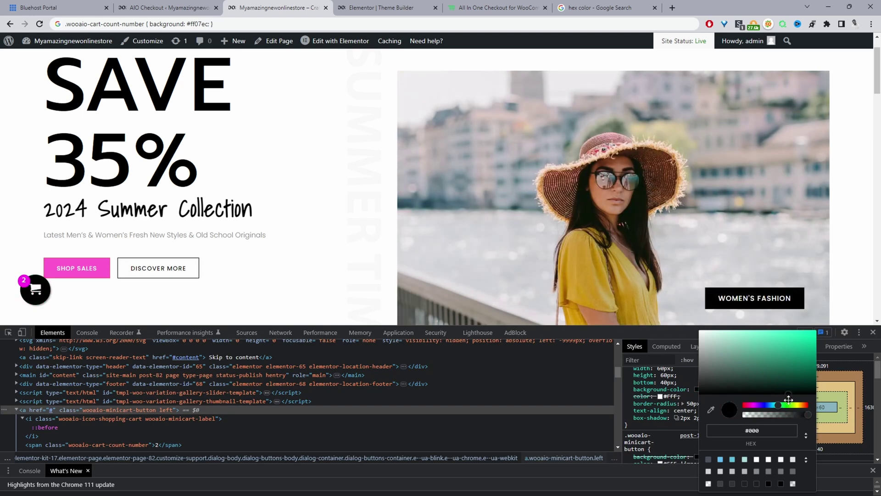
key("Escape")
scroll(688, 413, "up", 2)
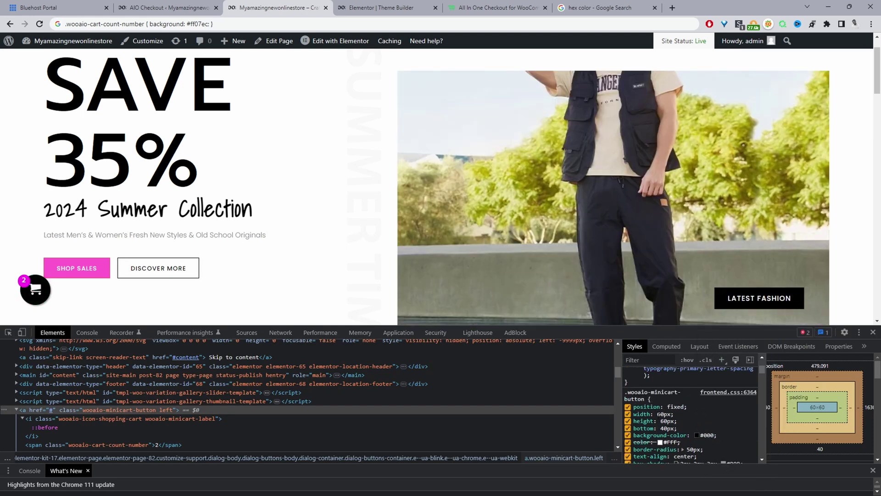
scroll(698, 404, "down", 2)
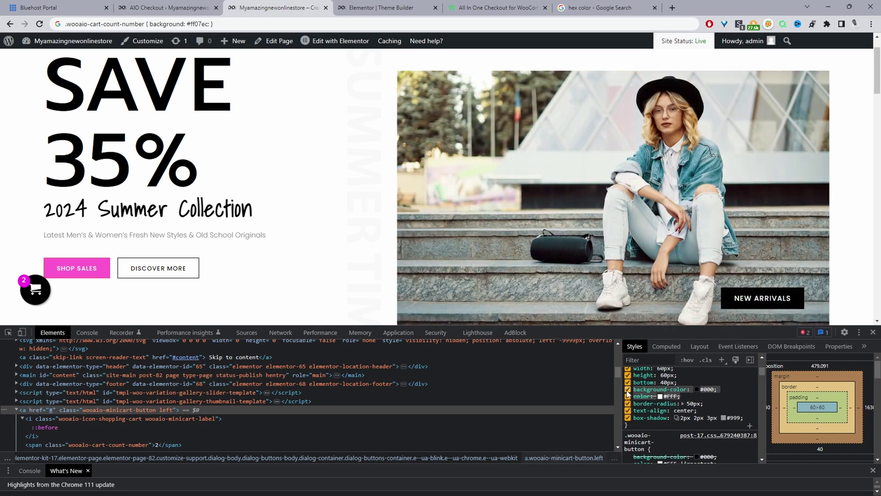
Step: Open Elementor's Site Settings in a new tab and go to the Custom CSS editor
mouse_move(337, 41)
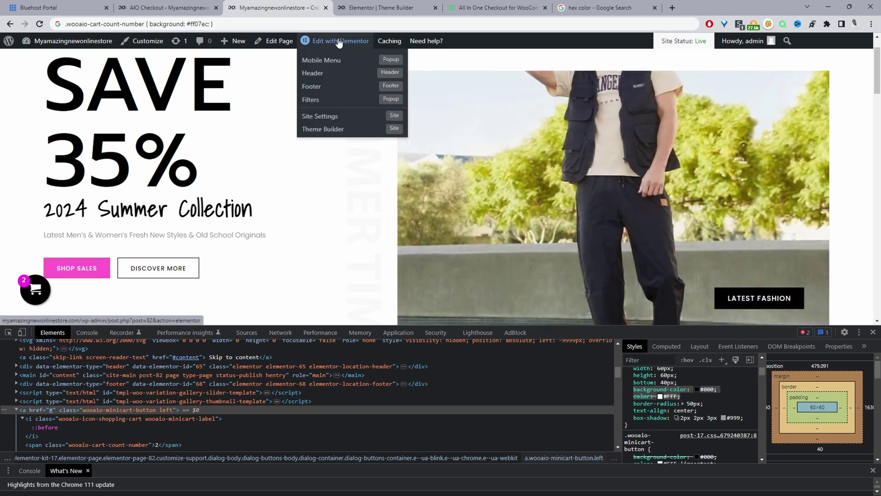
middle_click(318, 120)
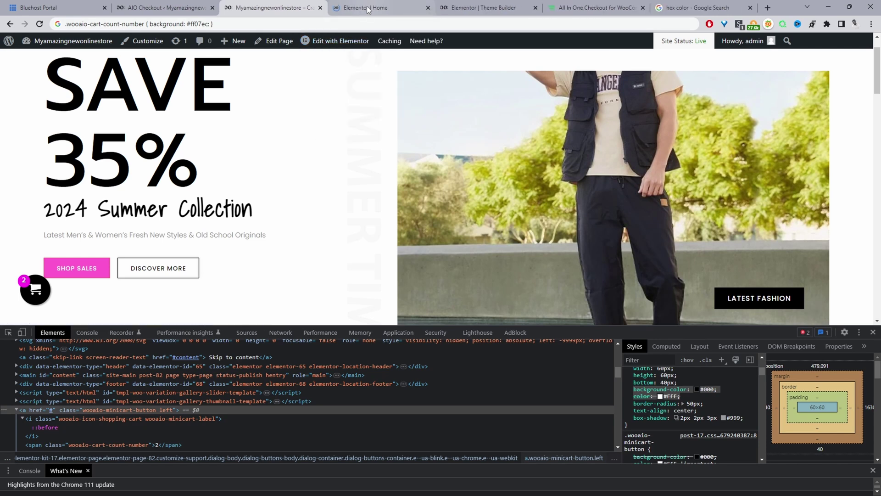
left_click(367, 8)
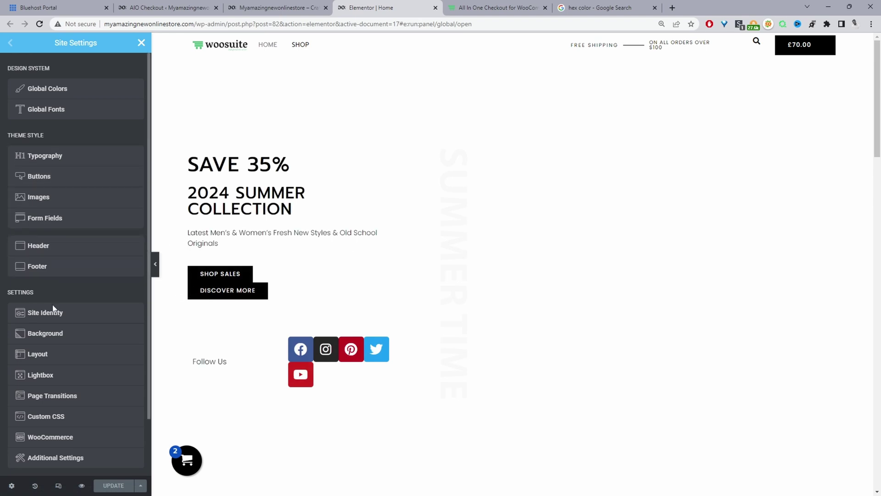
scroll(65, 373, "down", 2)
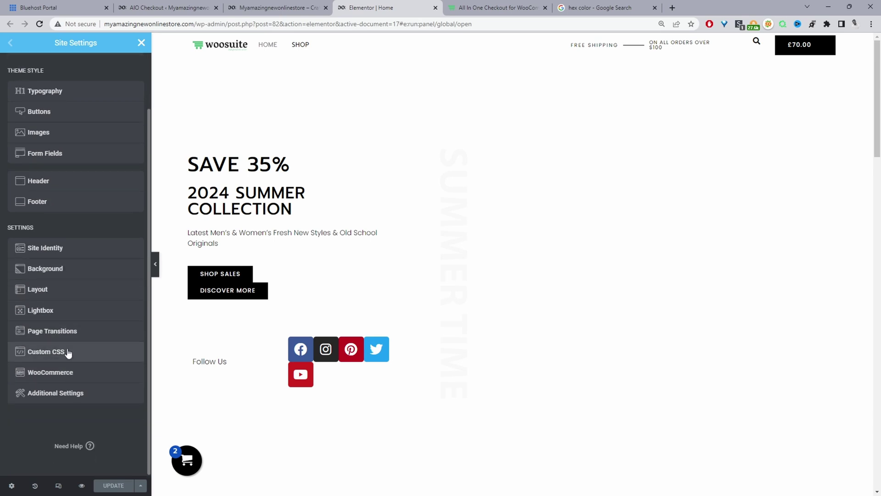
left_click(68, 351)
left_click(63, 110)
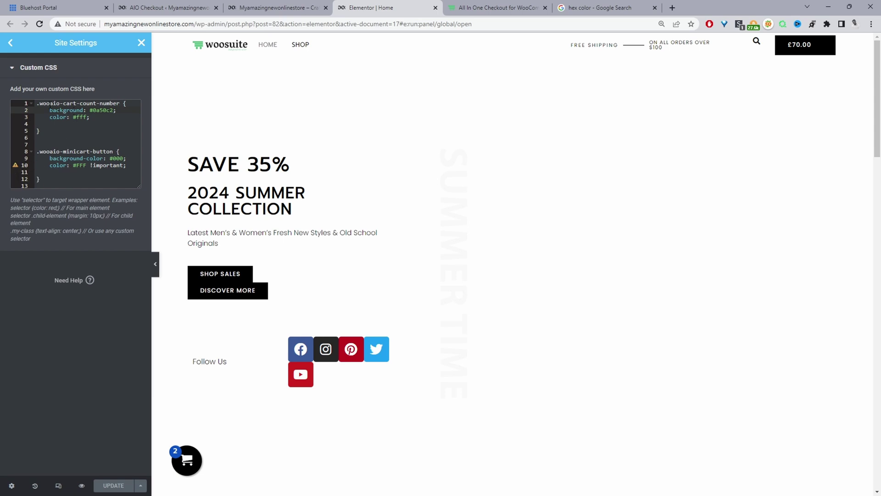
Step: Review the custom CSS rules for .wooaio-cart-count-number and .wooaio-minicart-button, including their background and text colour declarations
left_click(54, 104)
left_click(100, 110)
left_click_drag(90, 111, 115, 111)
left_click(61, 152)
left_click(118, 171)
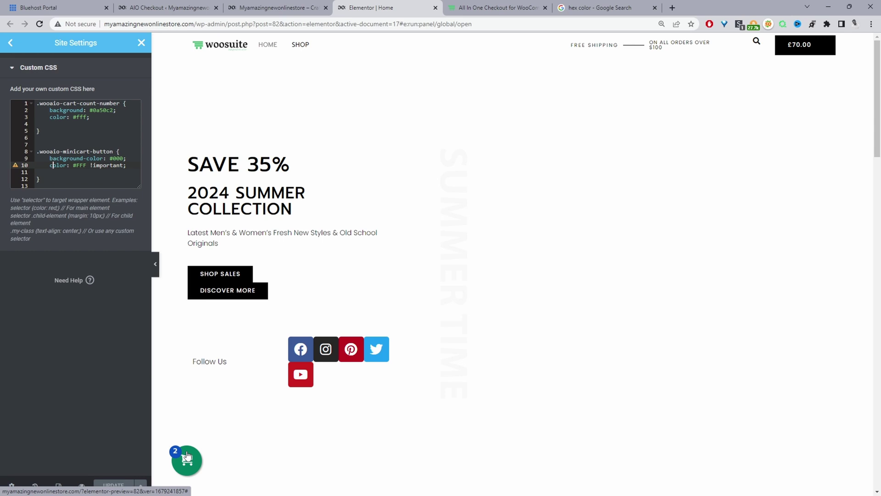
left_click_drag(37, 179, 38, 155)
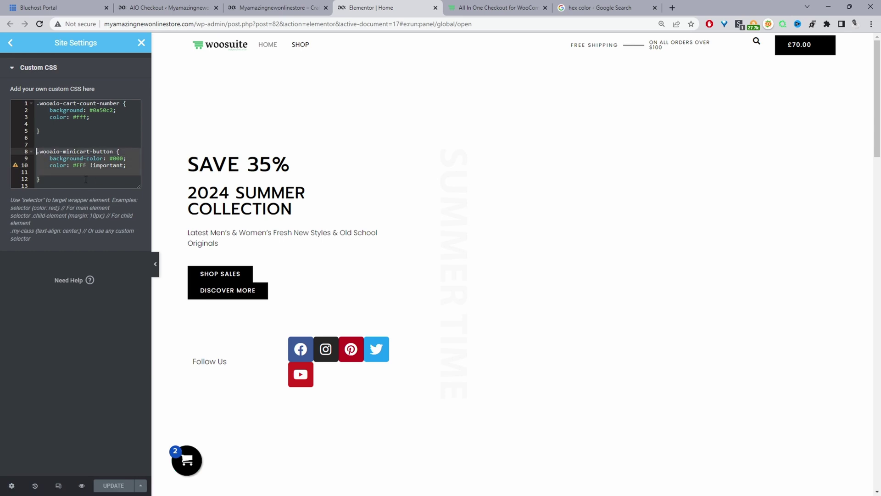
Step: Insert two new lines after the .wooaio-minicart-button rule in the custom CSS
left_click(60, 178)
key("Return")
key("Return")
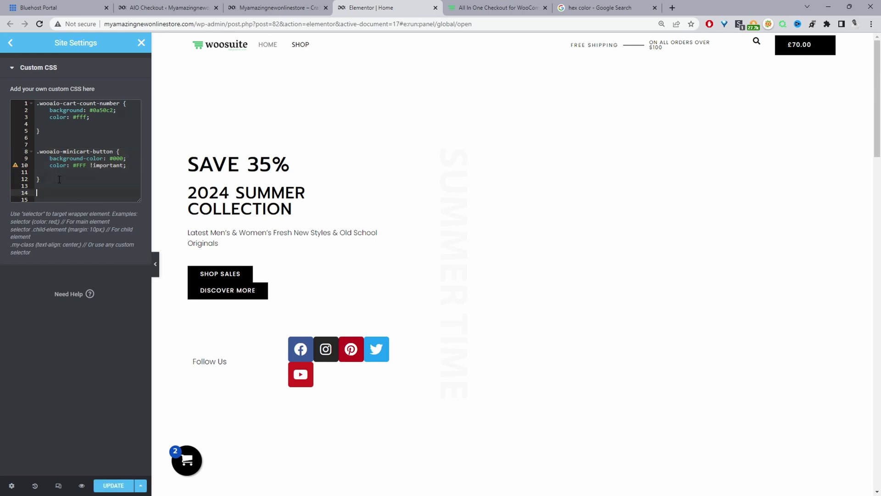
Step: Duplicate the .wooaio-minicart-button rule below the original in the custom CSS and change the copy's selector to .wooaio-minicart-button:hover
type(".wooaio-minicart-button {     background-color: #000;     color: #FFF !important;  }")
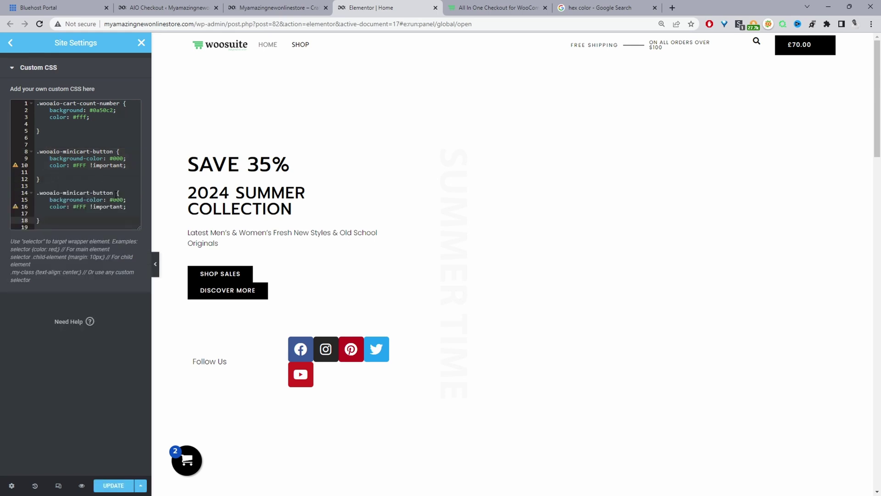
left_click(116, 193)
type(":")
type("jo")
key("BackSpace")
key("BackSpace")
type("hover")
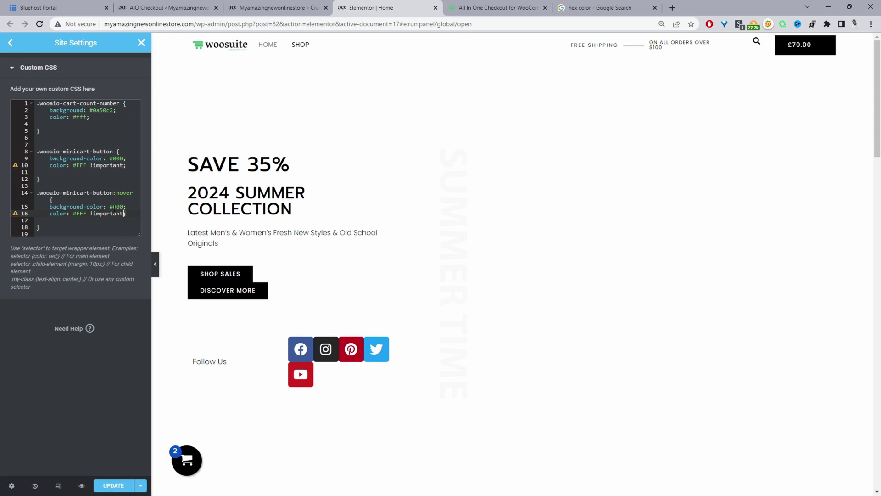
Step: Switch to the Google hex color results, choose the bright magenta #c70ab4 in the colour picker, and copy its hex code
left_click(586, 6)
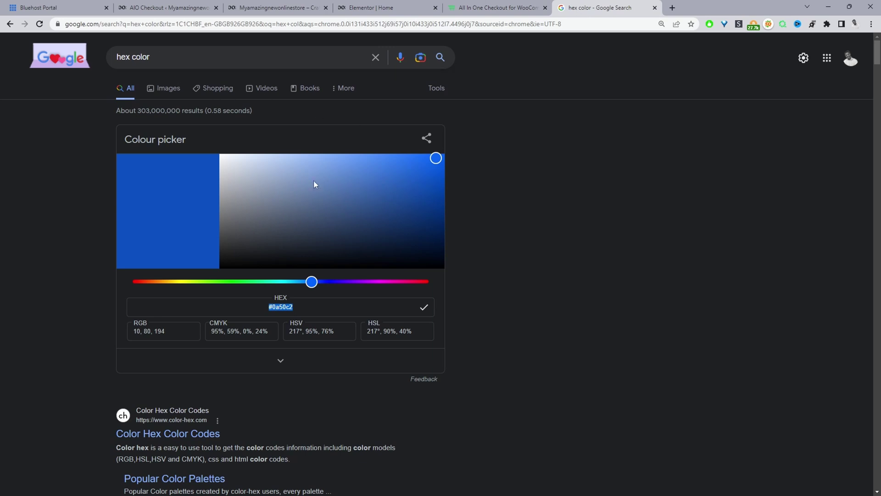
scroll(315, 184, "down", 2)
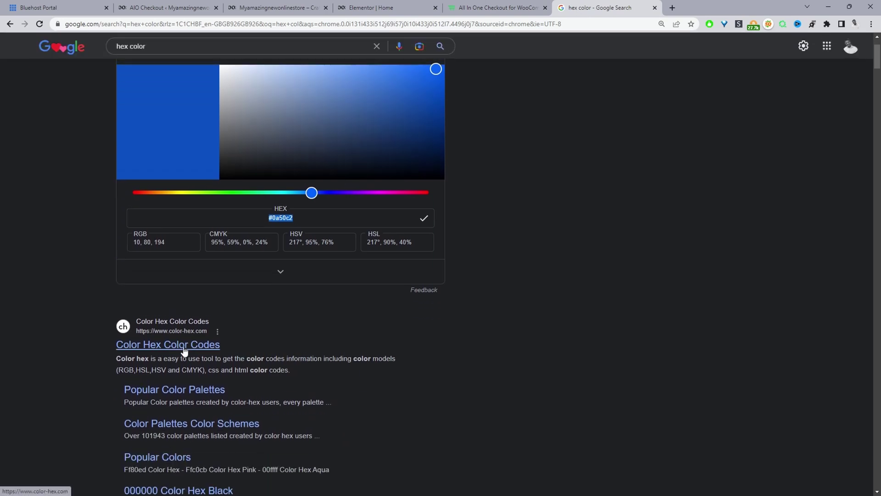
scroll(332, 203, "up", 2)
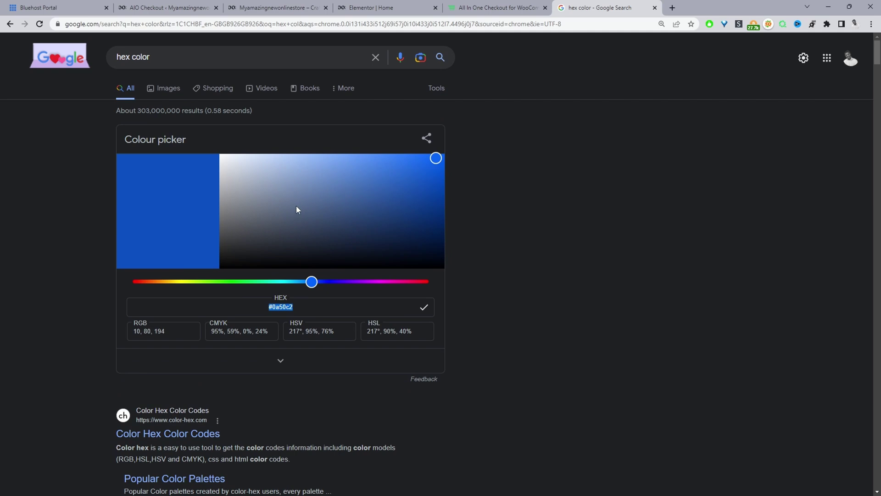
left_click_drag(294, 205, 380, 254)
left_click(358, 281)
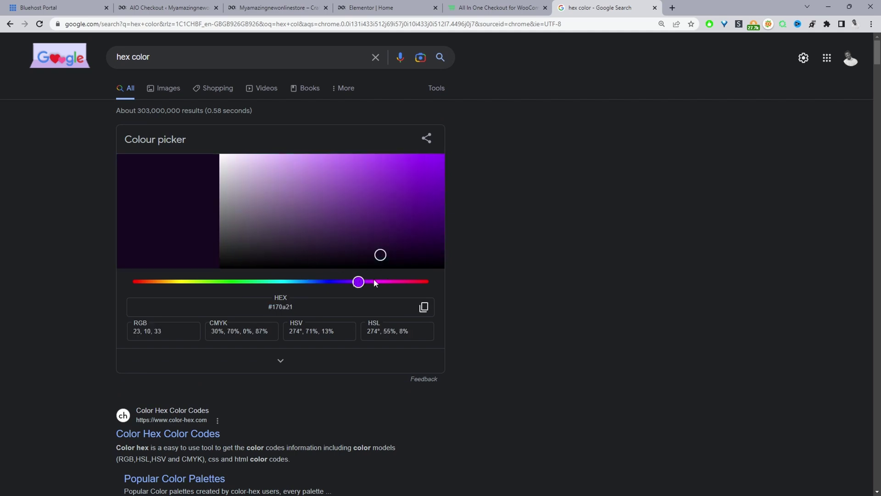
left_click(373, 281)
left_click(385, 281)
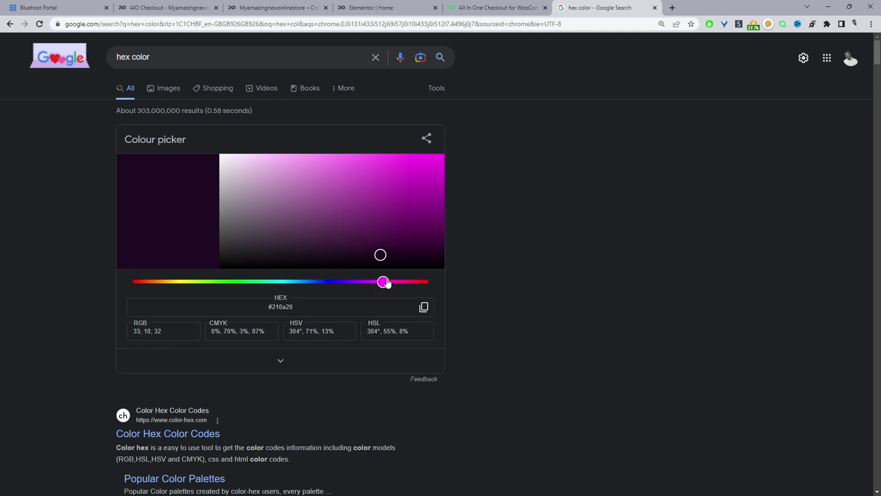
left_click(374, 281)
left_click(385, 282)
left_click_drag(415, 195, 434, 179)
left_click_drag(312, 305, 269, 307)
key("ctrl+c")
Step: Return to the Elementor custom CSS and set the .wooaio-minicart-button:hover rule's background-color to the copied #c70ab4
key("ctrl+Page_Up")
key("ctrl+Page_Up")
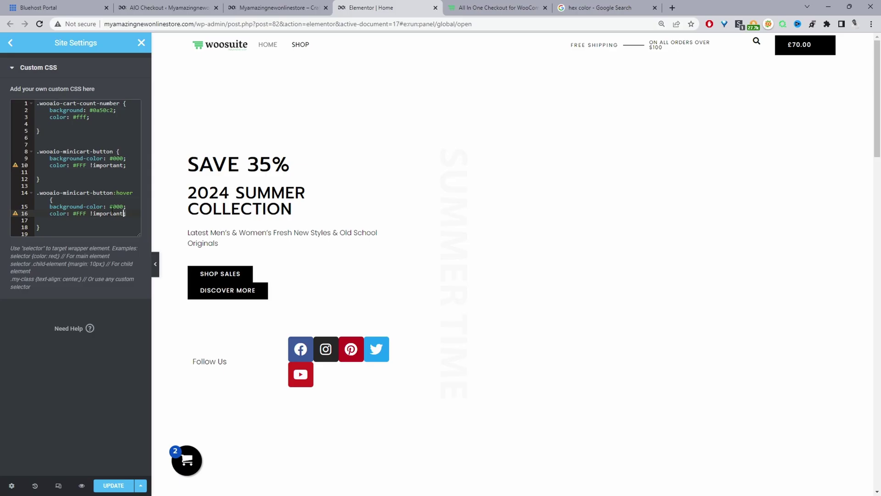
left_click_drag(106, 206, 124, 206)
key("ctrl+v")
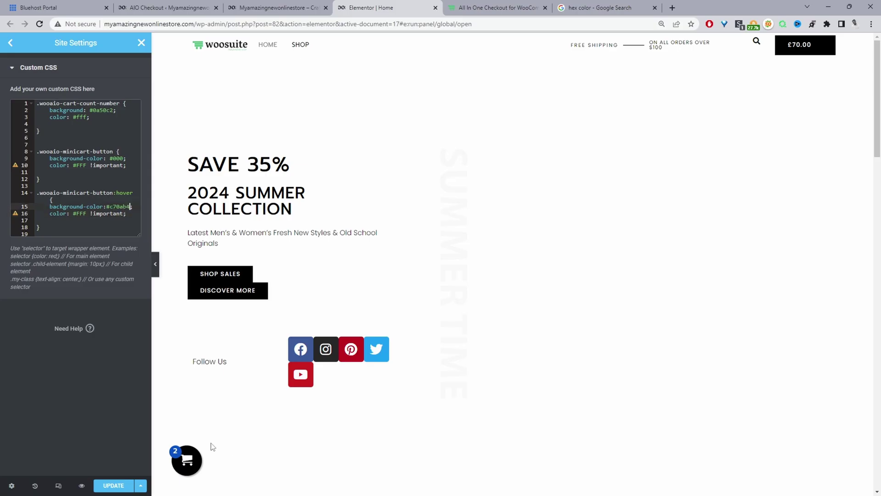